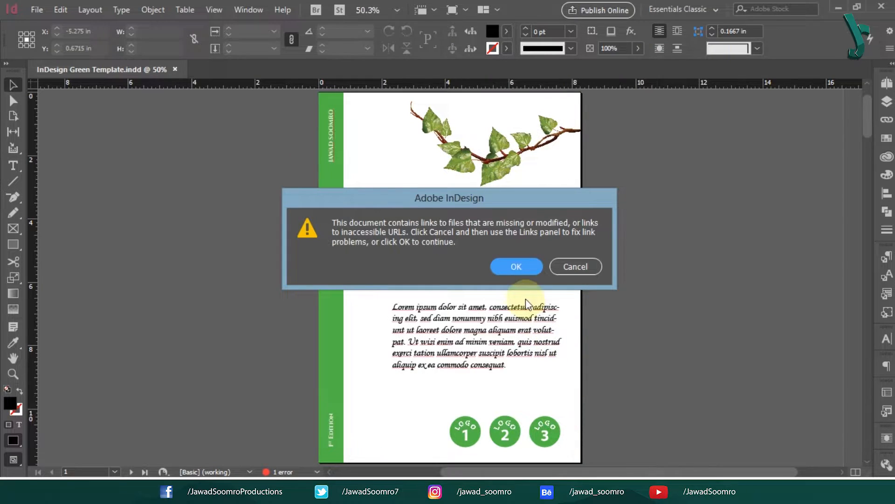
Step: Dismiss the missing-links and CMYK blend-space warnings so the PDF is generated
left_click(516, 266)
left_click(513, 274)
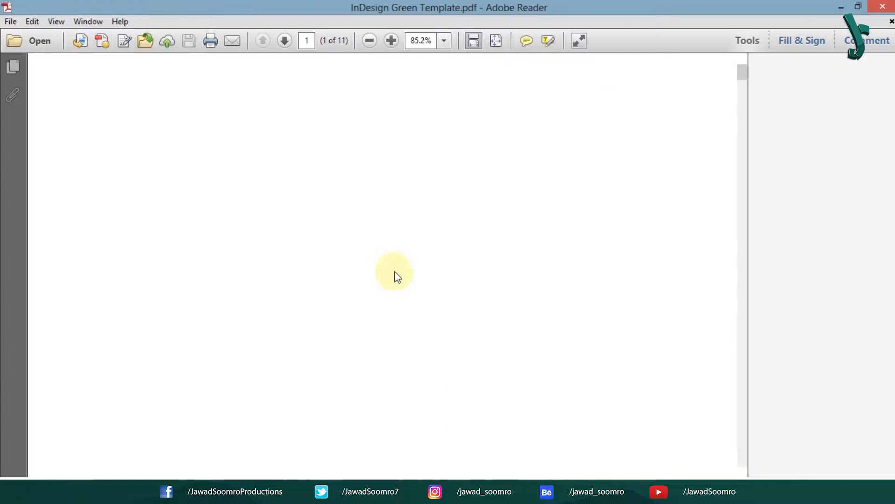
Step: Zoom out to see whole pages and test the watering photo's web link
left_click(368, 41)
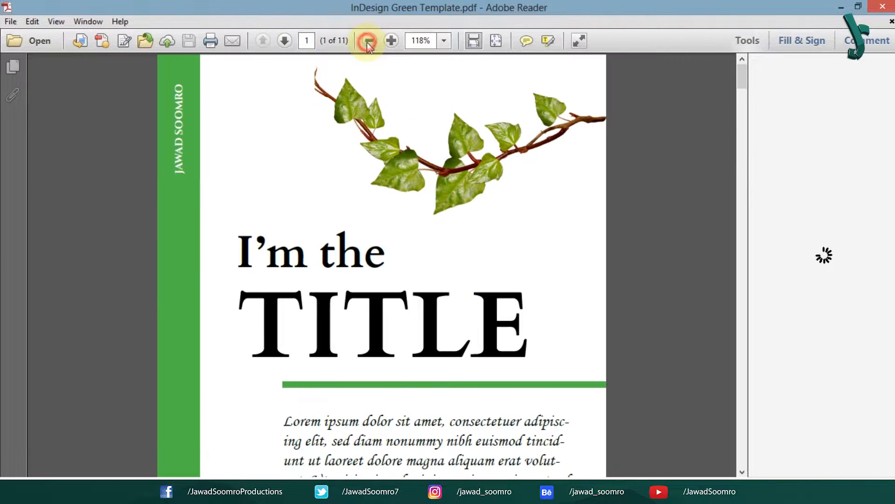
left_click(368, 41)
left_click(368, 41)
left_click(369, 41)
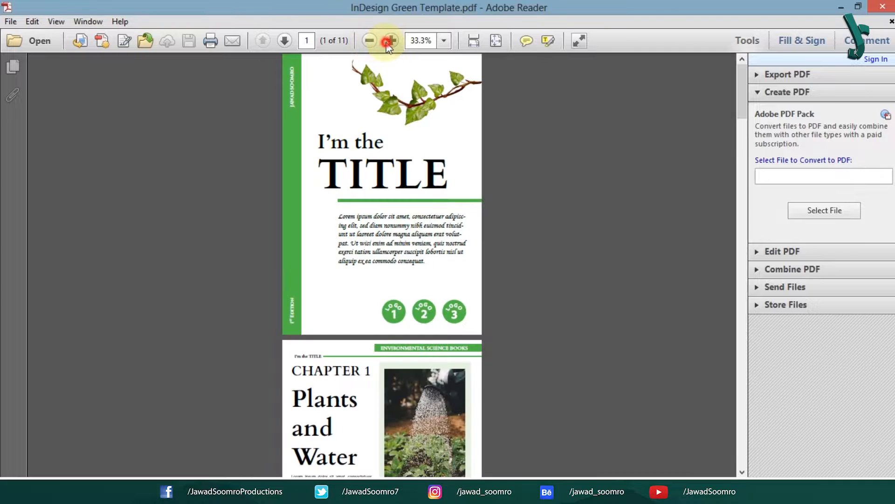
left_click(391, 41)
left_click_drag(743, 80, 746, 126)
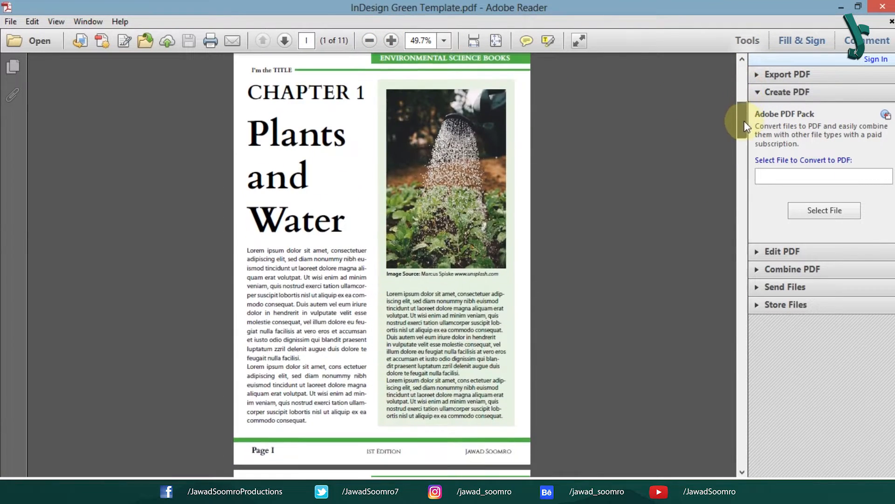
left_click(430, 170)
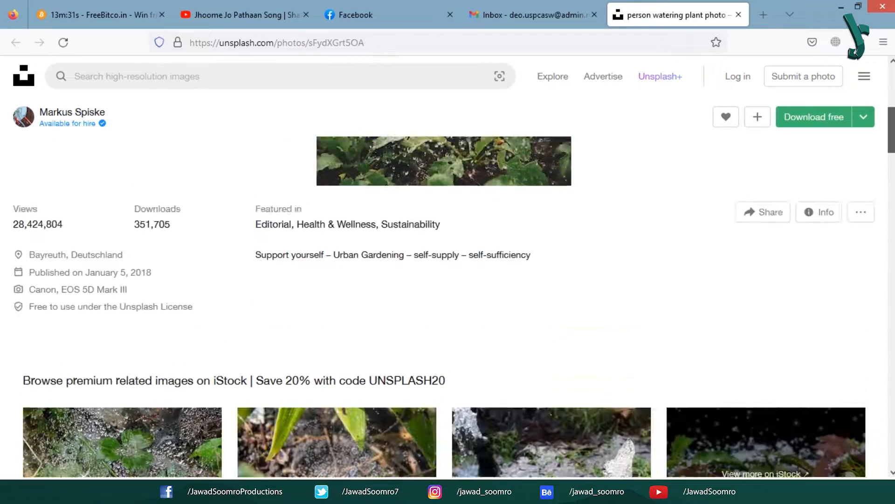
left_click(399, 41)
left_click(174, 332)
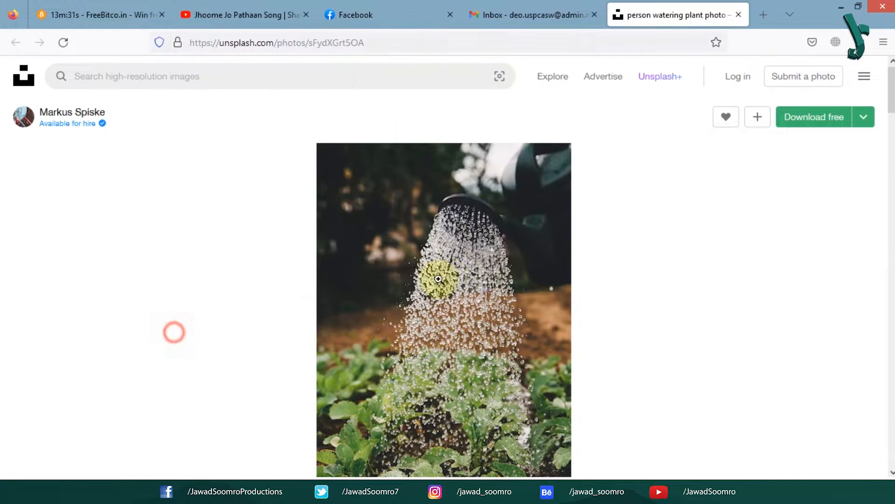
key("alt+Tab")
Step: At 100% zoom, test the Green Technology file link and the email link
left_click_drag(745, 130, 745, 160)
left_click(390, 41)
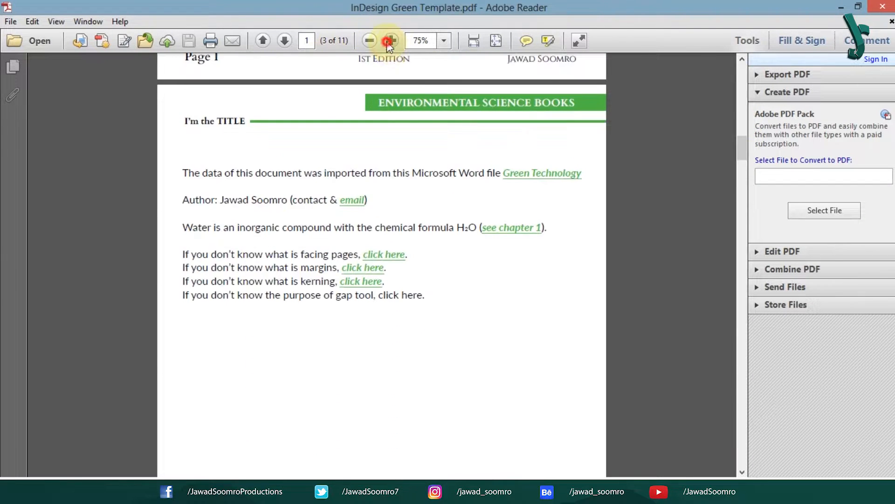
left_click(390, 41)
left_click(579, 221)
left_click(452, 284)
left_click(482, 298)
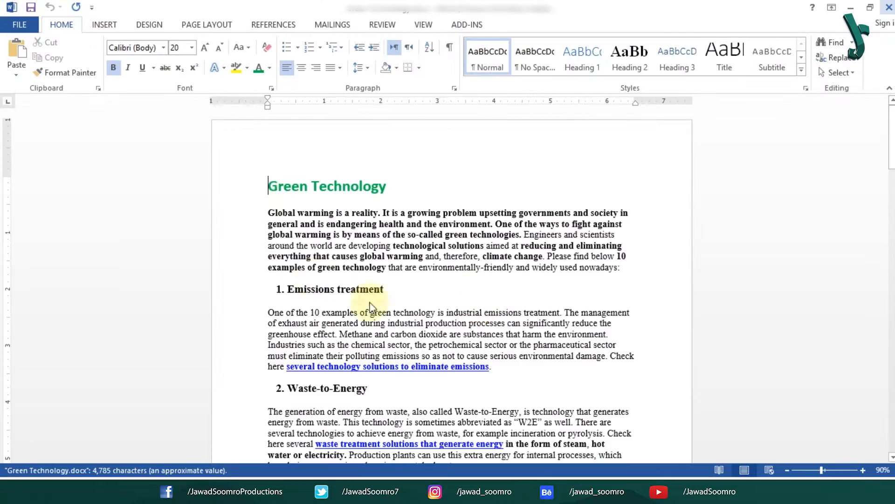
left_click_drag(891, 140, 596, 88)
key("alt+Tab")
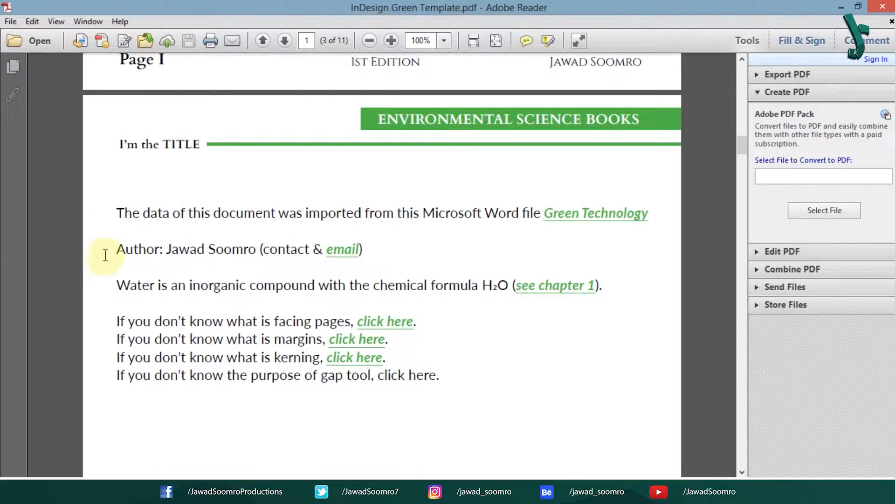
left_click(345, 250)
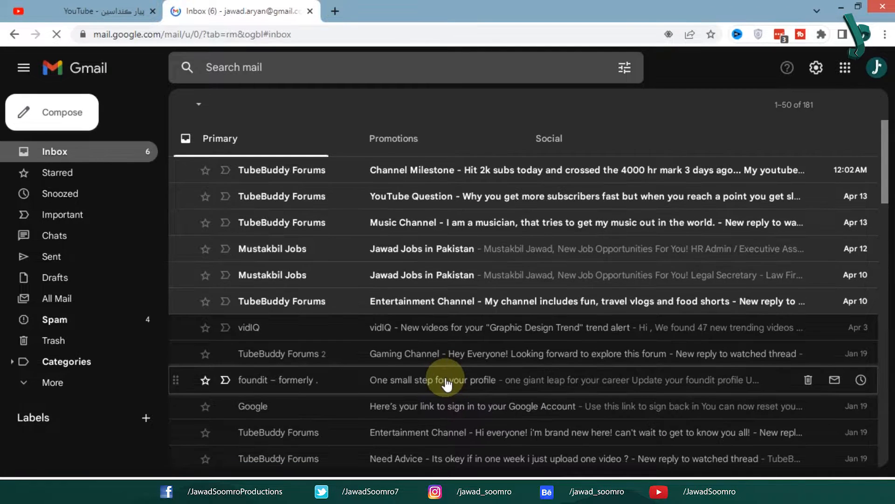
key("alt+Tab")
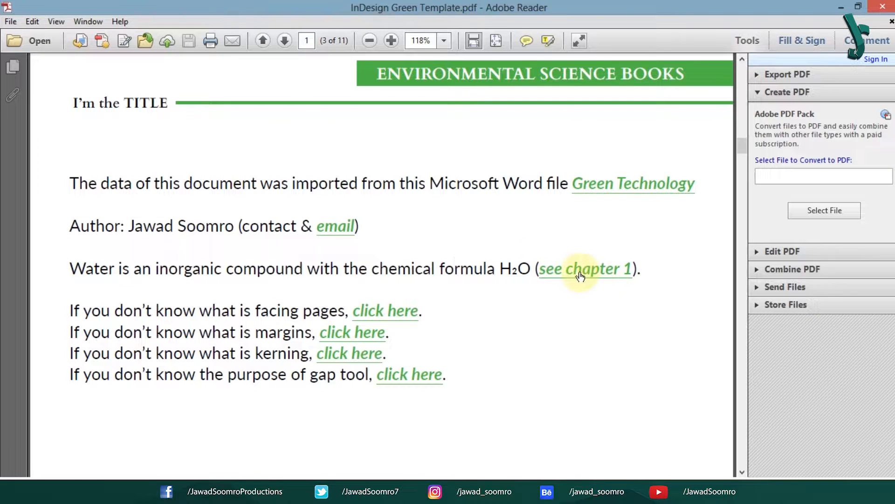
Step: Test the see chapter 1 link and the click here link to the glossary definitions
left_click(592, 272)
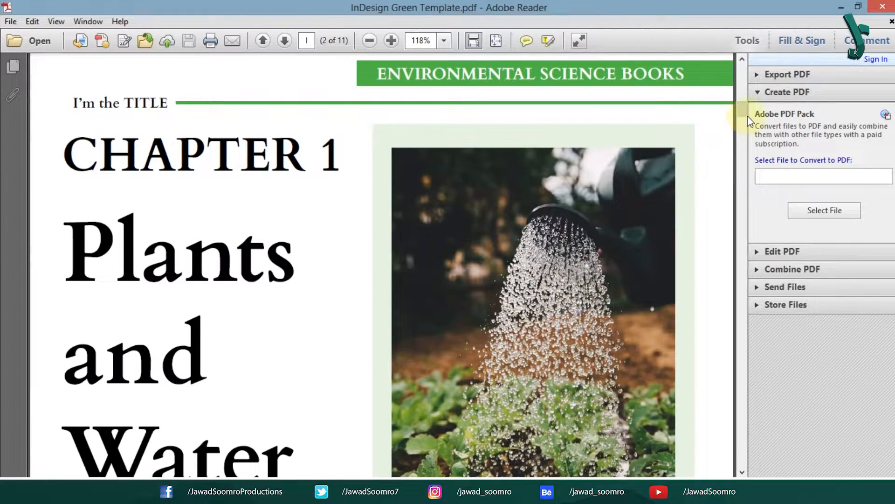
left_click_drag(748, 111, 758, 145)
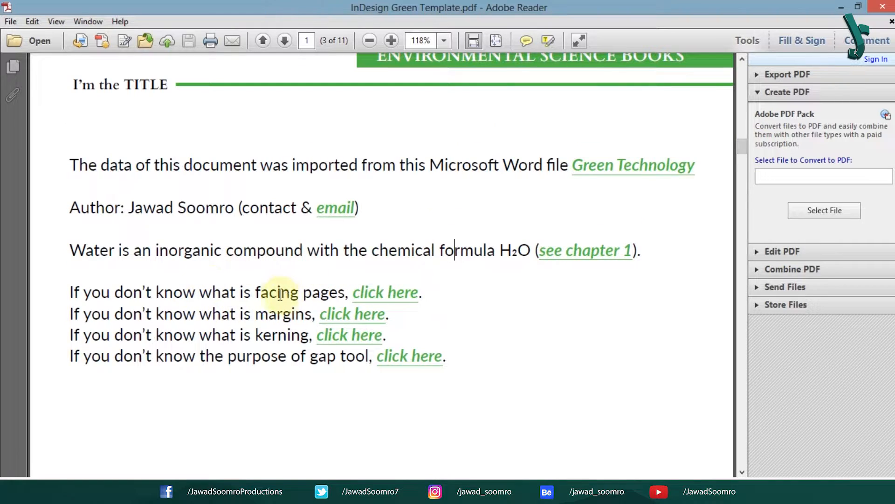
left_click_drag(256, 293, 347, 294)
left_click(380, 293)
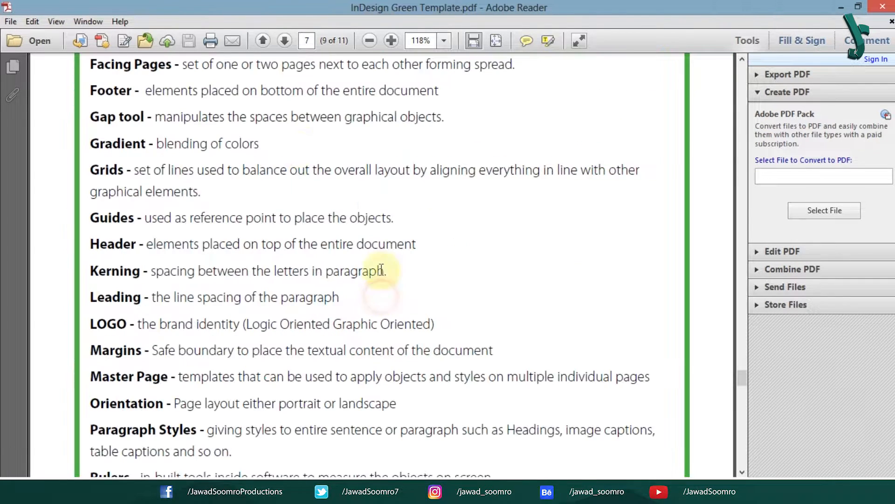
left_click_drag(177, 64, 91, 64)
left_click(189, 90)
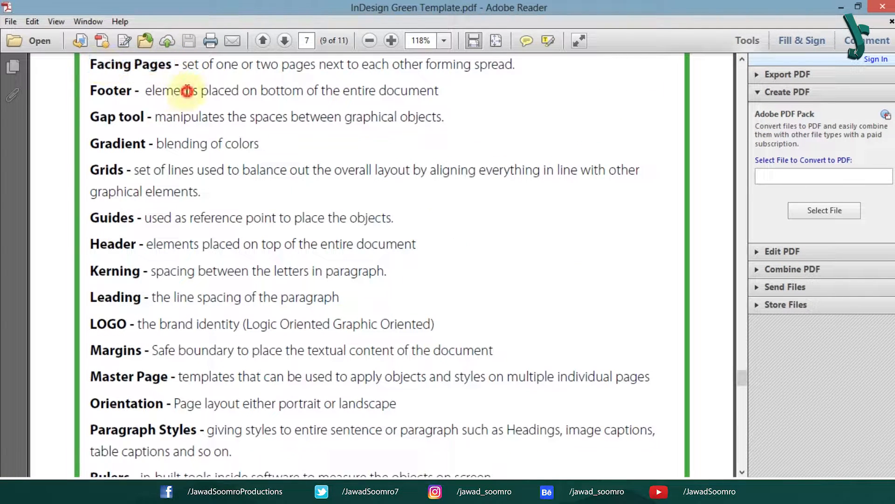
left_click_drag(741, 380, 744, 184)
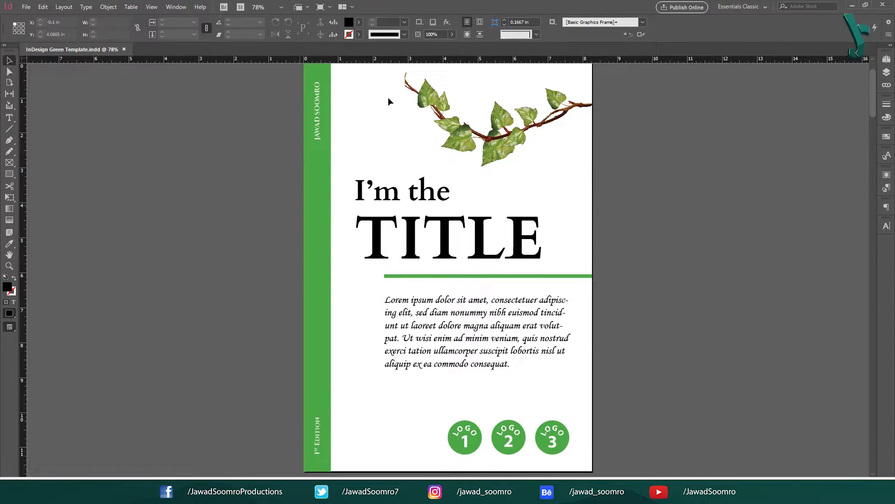
Step: Scroll through the opening pages, briefly selecting the CHAPTER 1 text frame
scroll(383, 270, "down", 10)
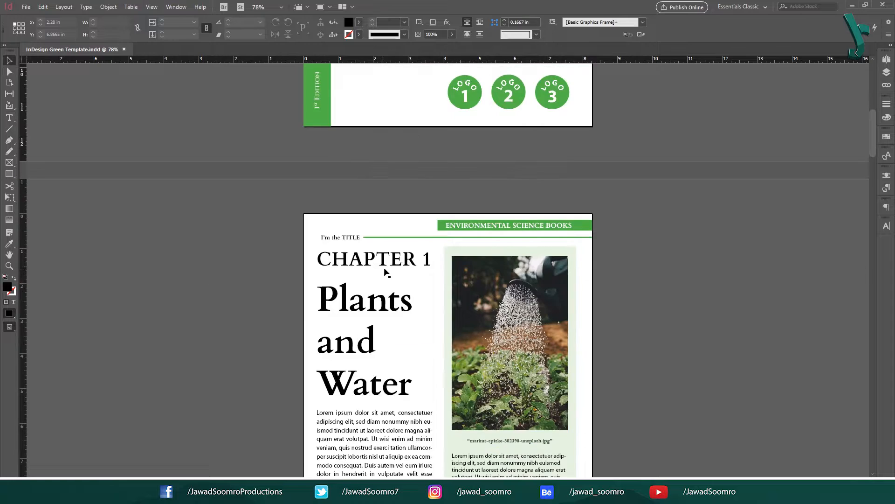
left_click(397, 194)
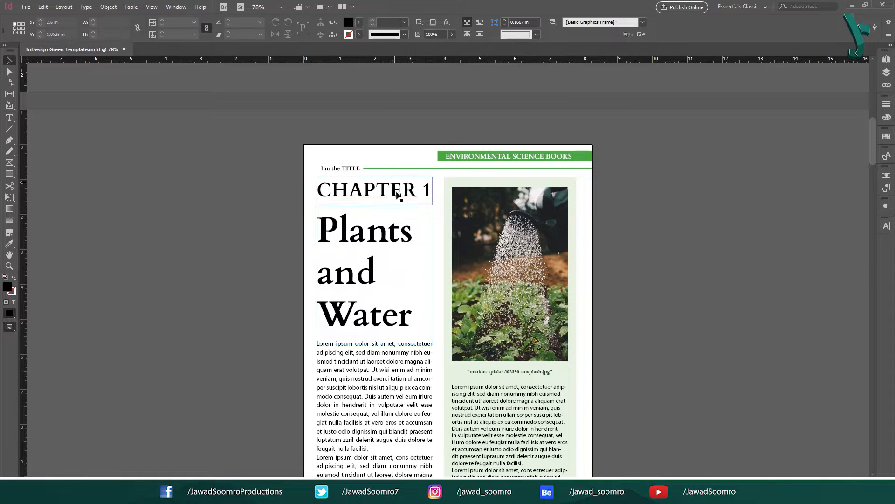
left_click(334, 169)
scroll(376, 145, "up", 1)
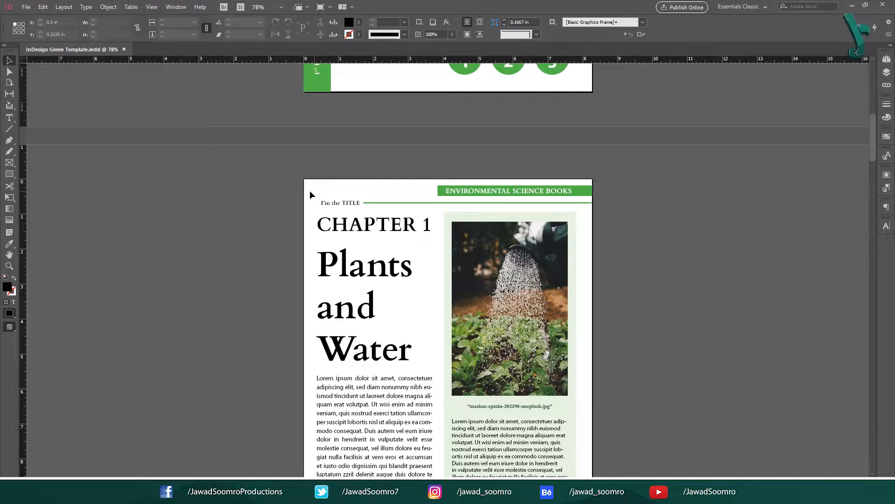
scroll(607, 201, "down", 1)
scroll(606, 205, "down", 2)
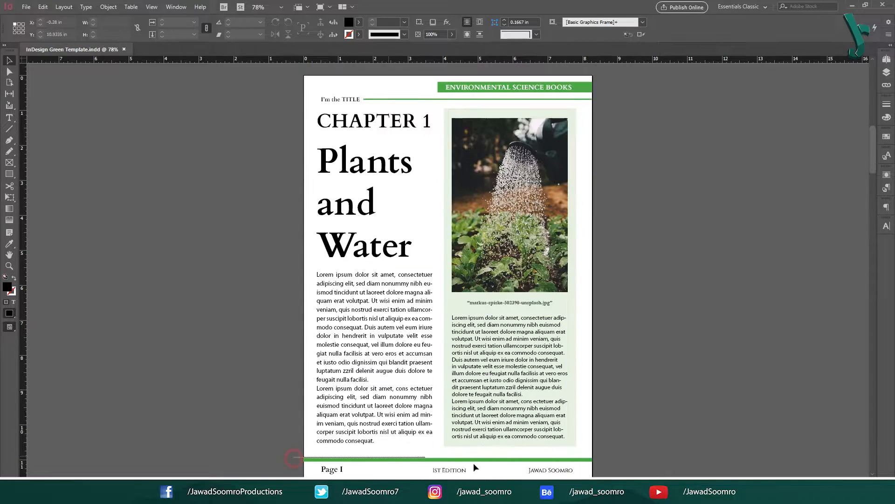
scroll(474, 462, "down", 1)
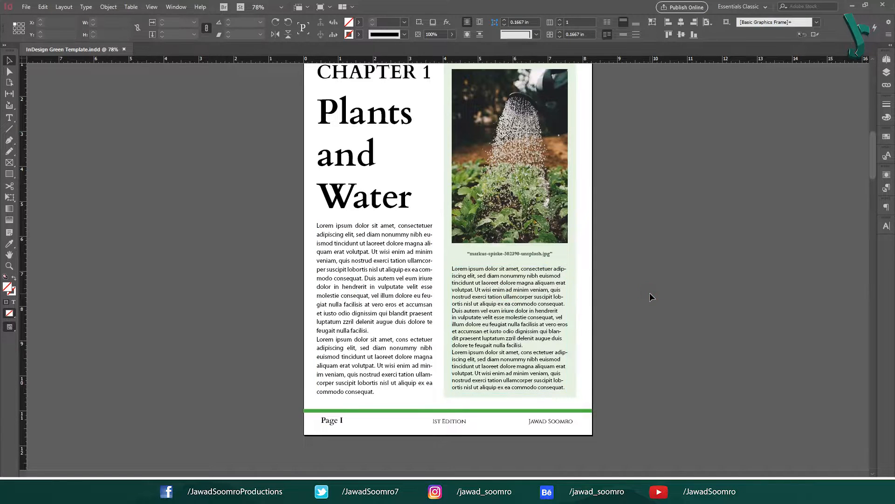
scroll(601, 329, "down", 5)
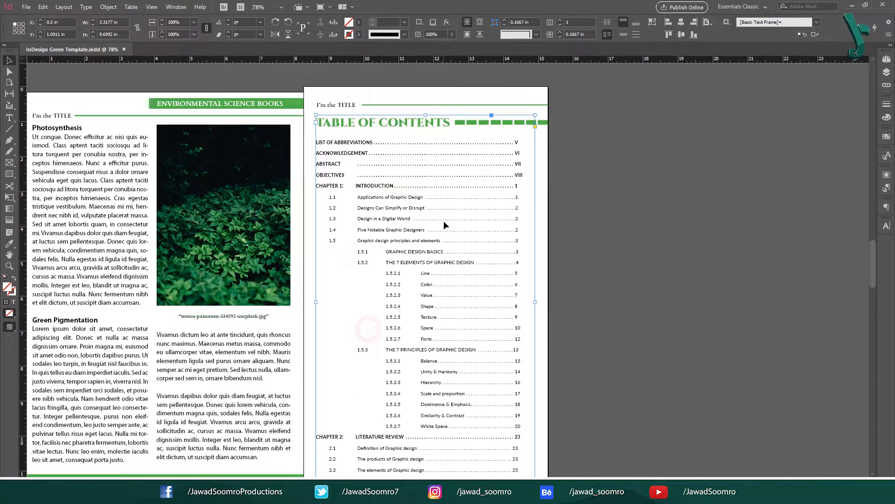
Step: Select the table of contents, both references columns and the glossary frames
left_click(391, 296)
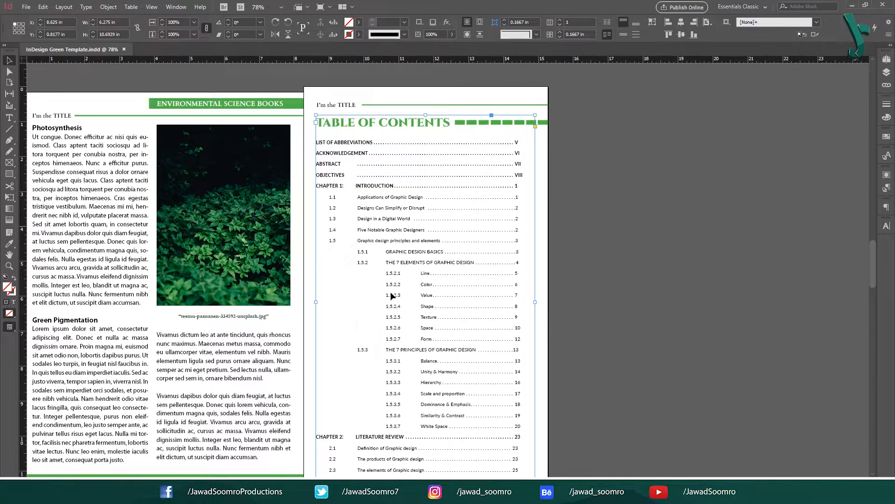
scroll(420, 239, "down", 15)
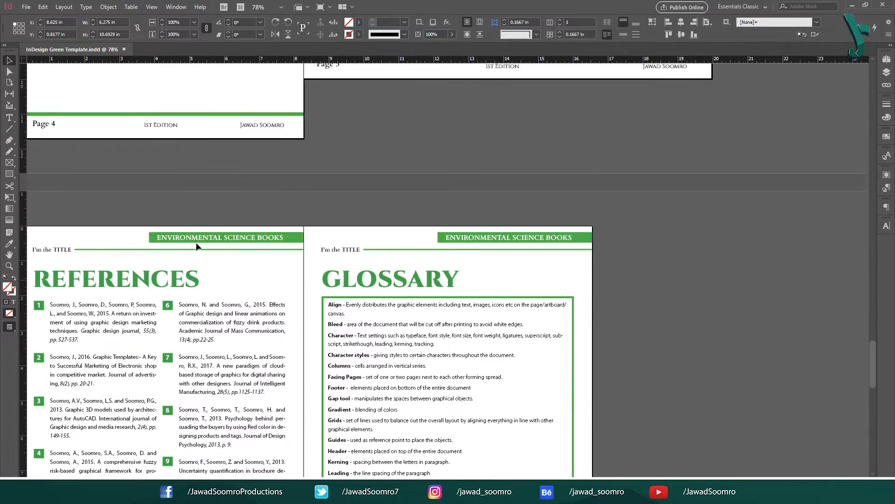
left_click_drag(241, 275, 392, 191)
left_click(203, 271)
left_click(362, 234)
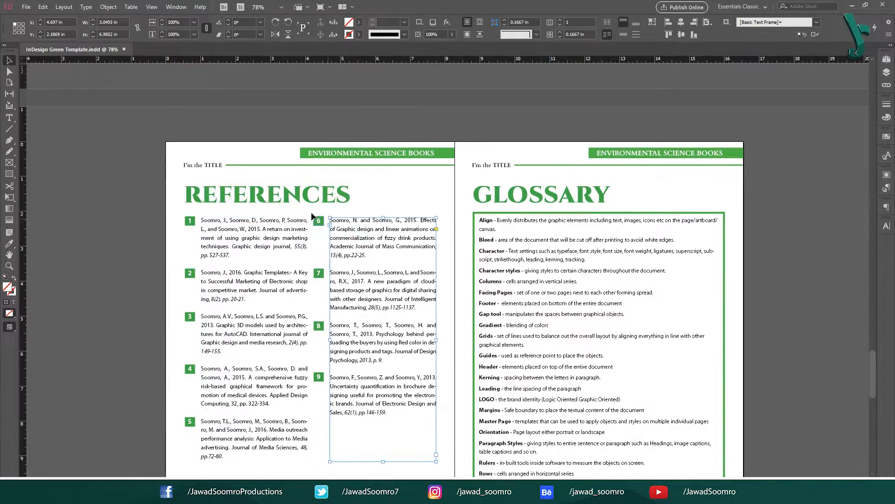
left_click(545, 192)
left_click(551, 283)
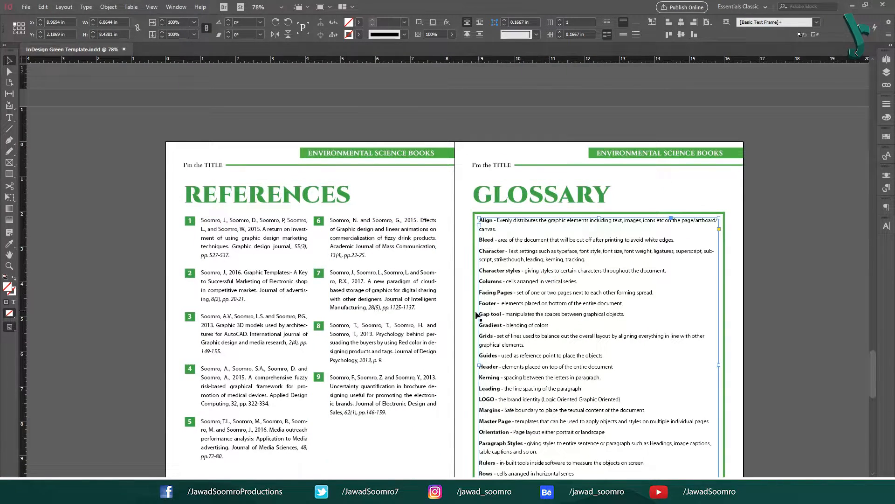
Step: Scroll back up to the Chapter 1 'Plants and Water' page
scroll(337, 364, "down", 10)
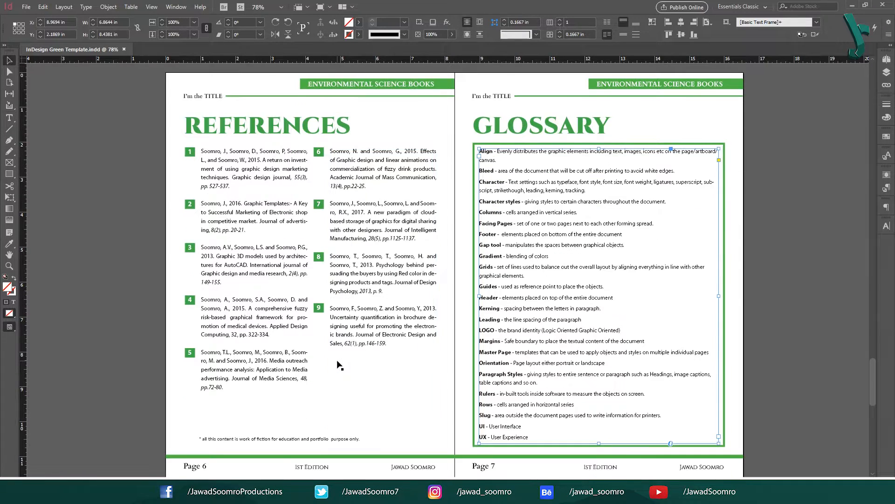
scroll(385, 372, "up", 3)
scroll(385, 372, "up", 5)
scroll(547, 203, "up", 4)
scroll(550, 208, "up", 15)
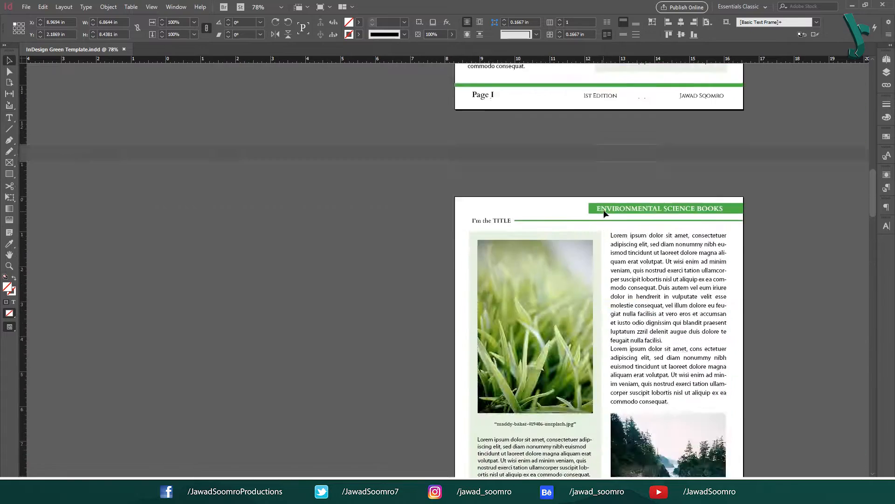
scroll(736, 211, "down", 2)
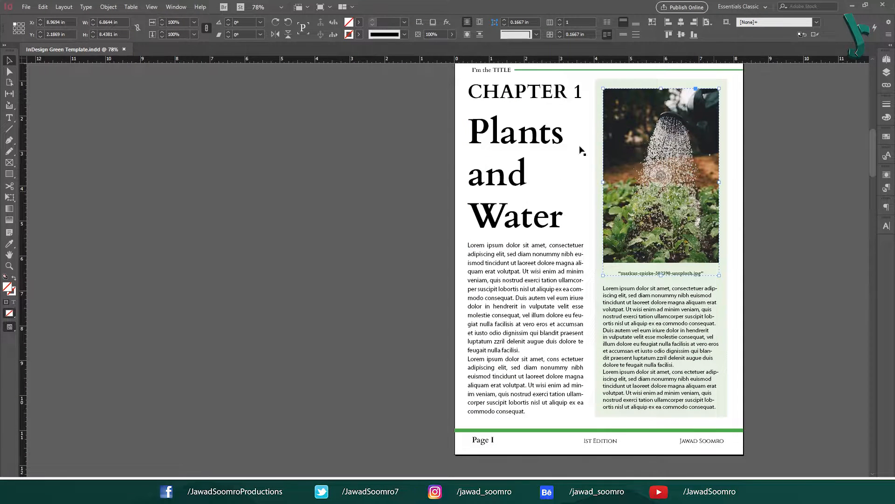
Step: Start a new hyperlink on the watering-can photo frame with Link To set to URL
left_click(686, 114)
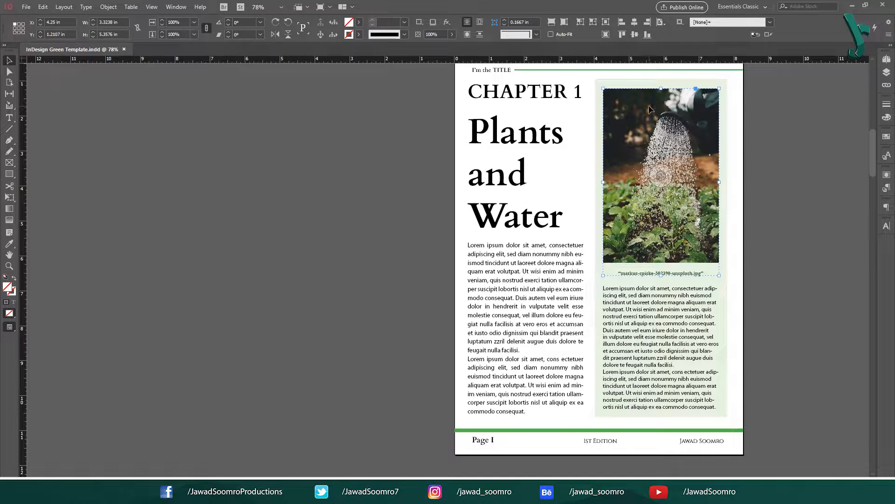
right_click(635, 158)
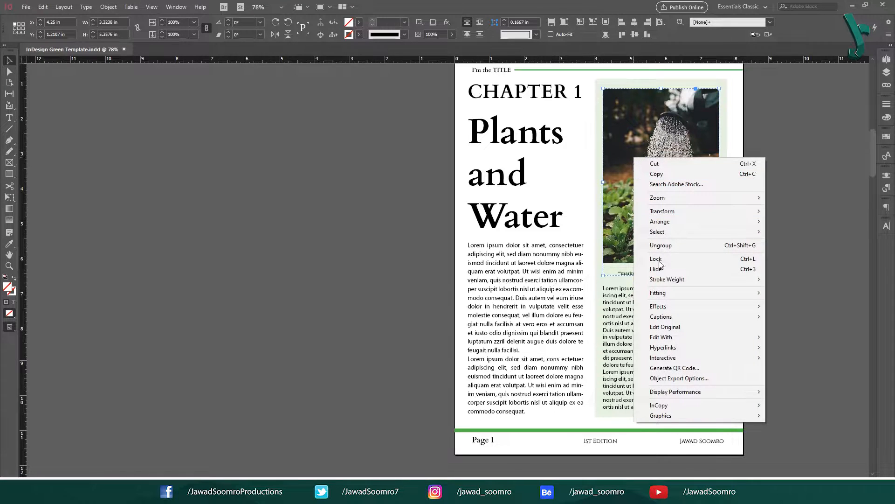
mouse_move(719, 347)
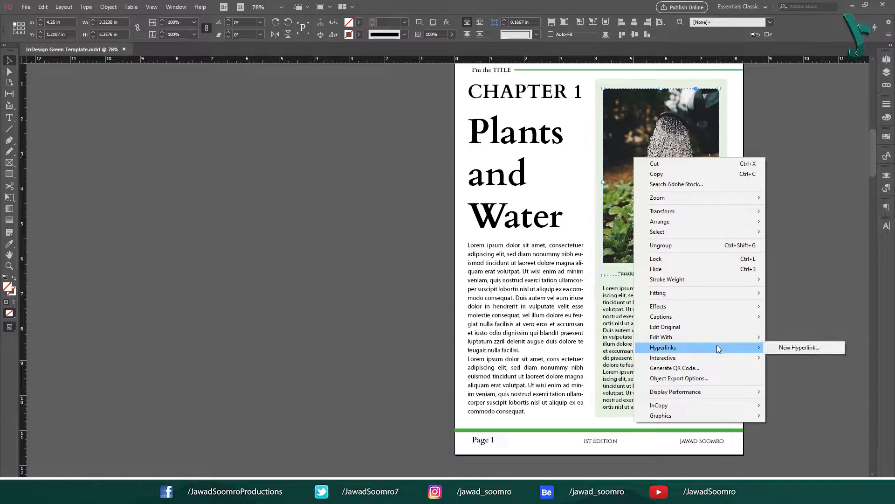
left_click(812, 347)
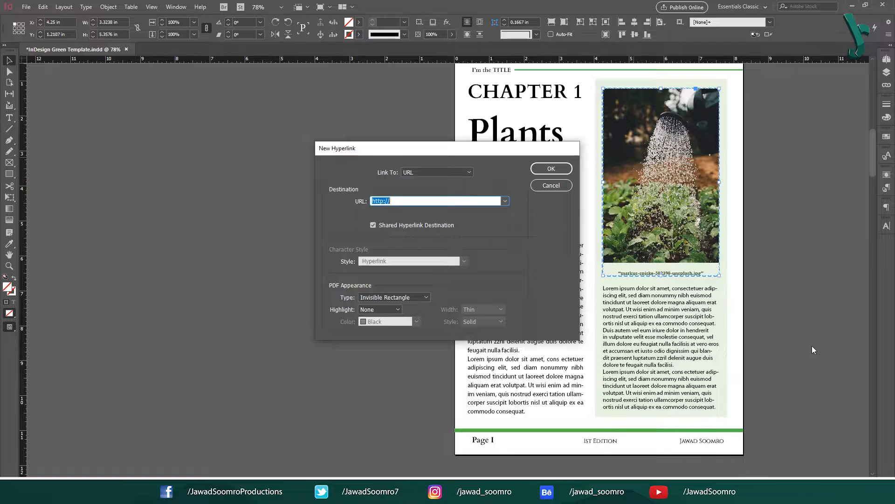
left_click(451, 173)
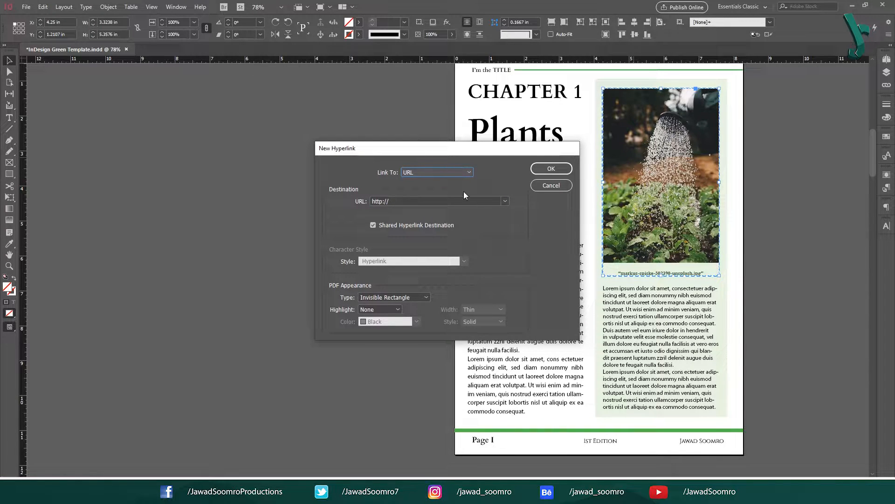
left_click(446, 173)
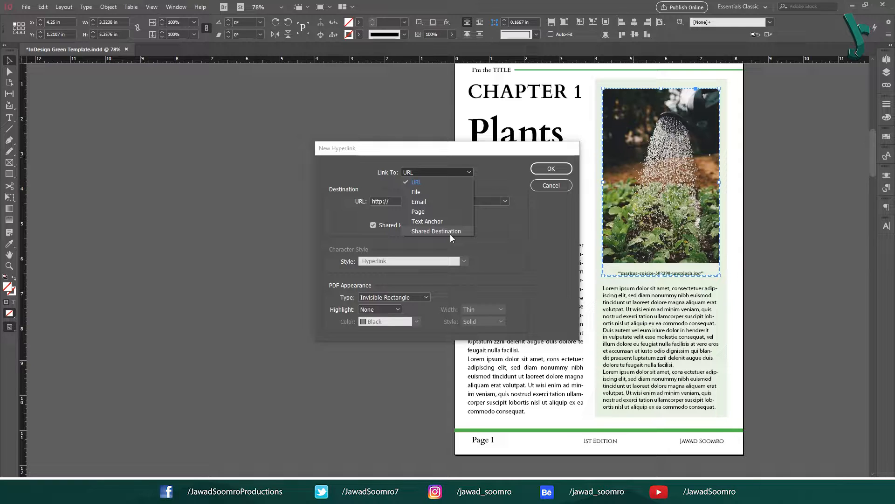
left_click(522, 239)
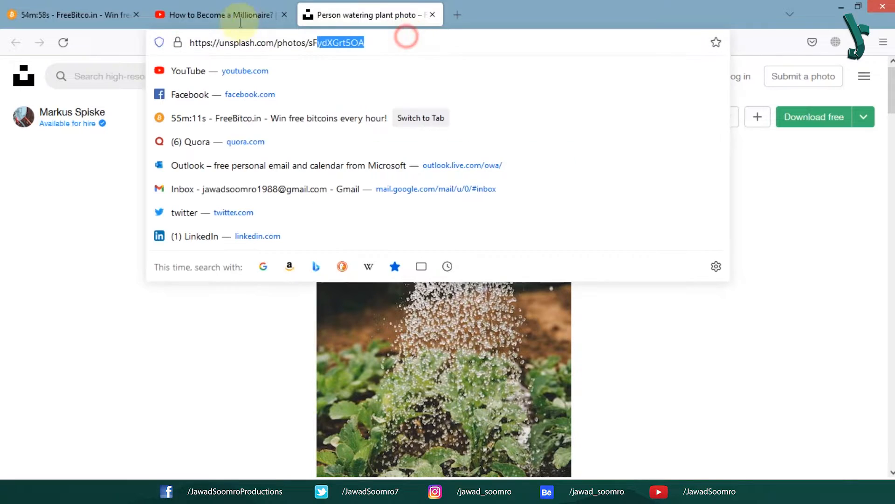
Step: Copy the photo's Unsplash page address from Firefox's address bar
left_click_drag(406, 37, 190, 42)
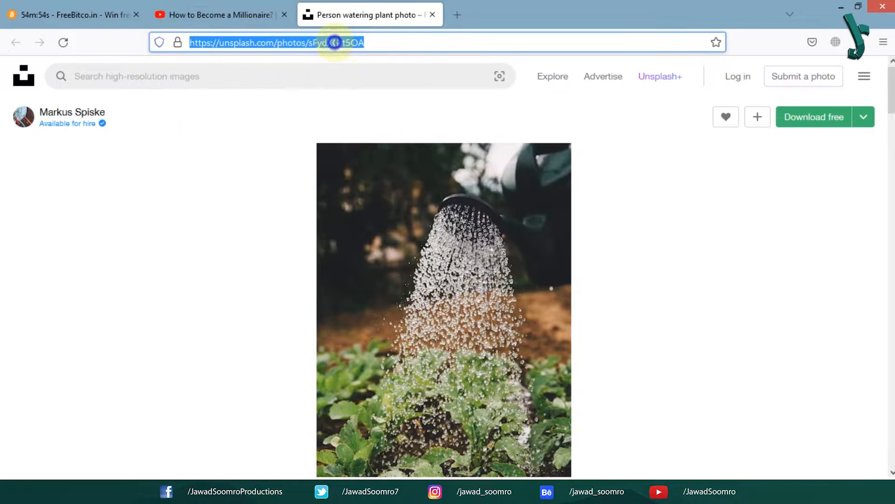
right_click(336, 44)
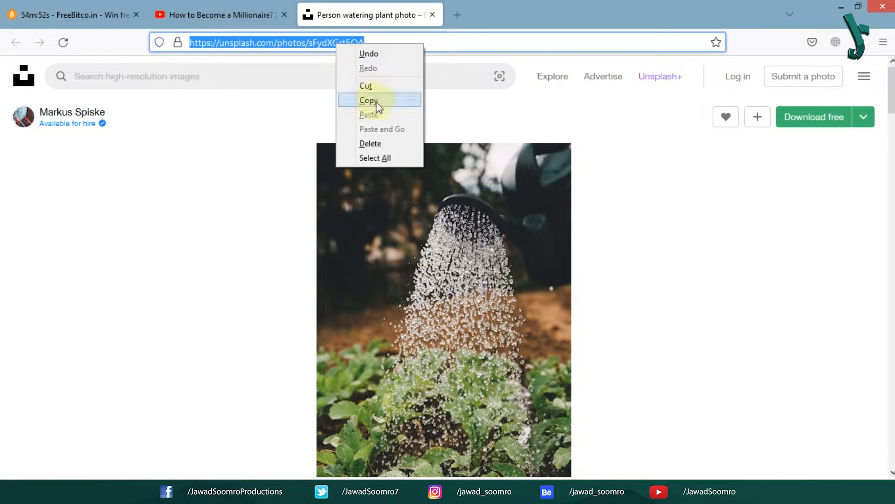
left_click(370, 100)
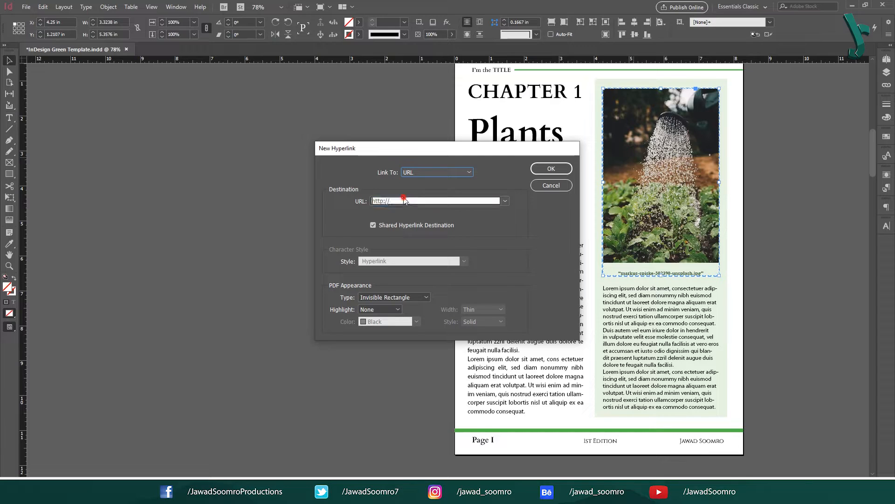
Step: Paste the Unsplash address as the URL, untick Shared Hyperlink Destination, and confirm
left_click(404, 200)
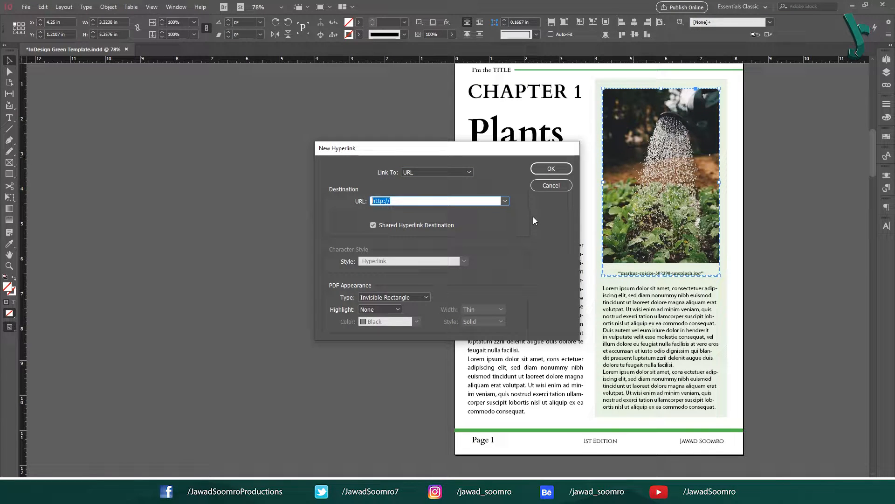
key("ctrl+v")
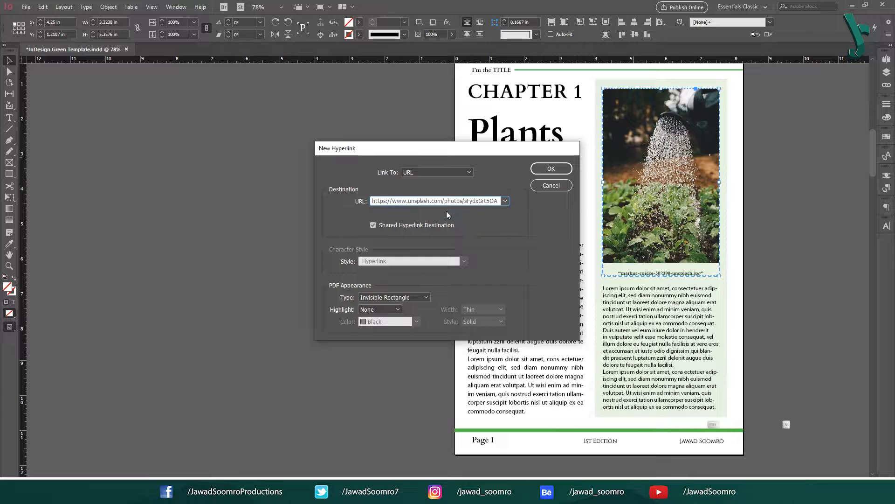
left_click(411, 225)
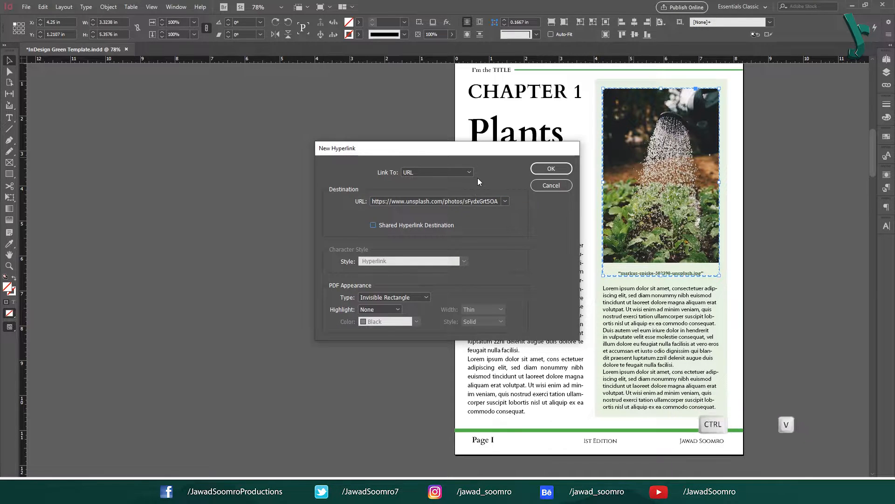
left_click(545, 169)
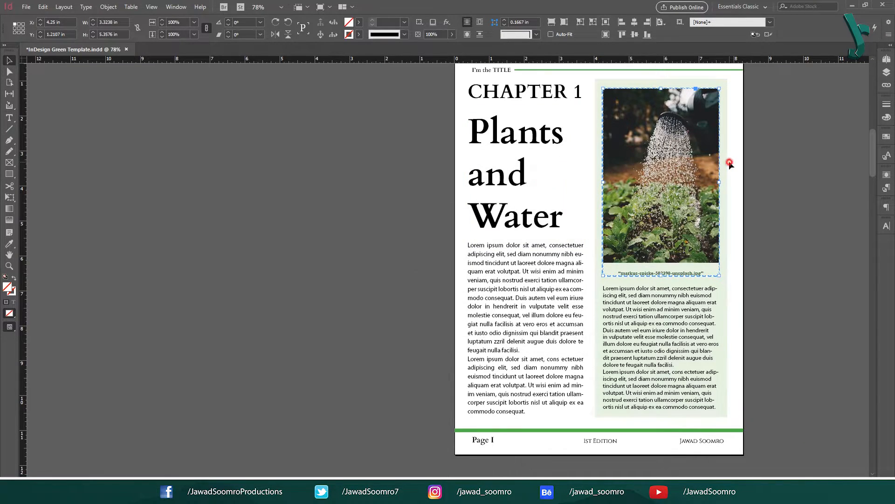
Step: Test the photo link with Go To Destination, check the opened page, then return to InDesign
left_click(661, 175)
right_click(648, 223)
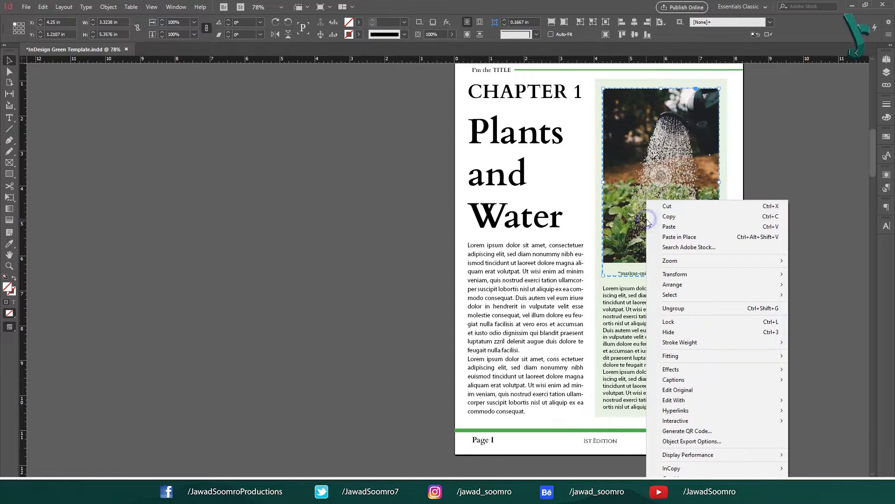
left_click(709, 411)
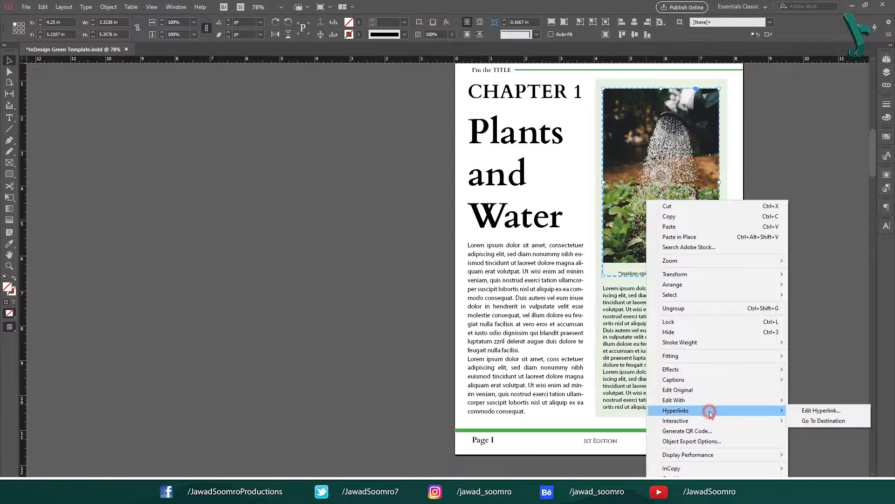
left_click(809, 422)
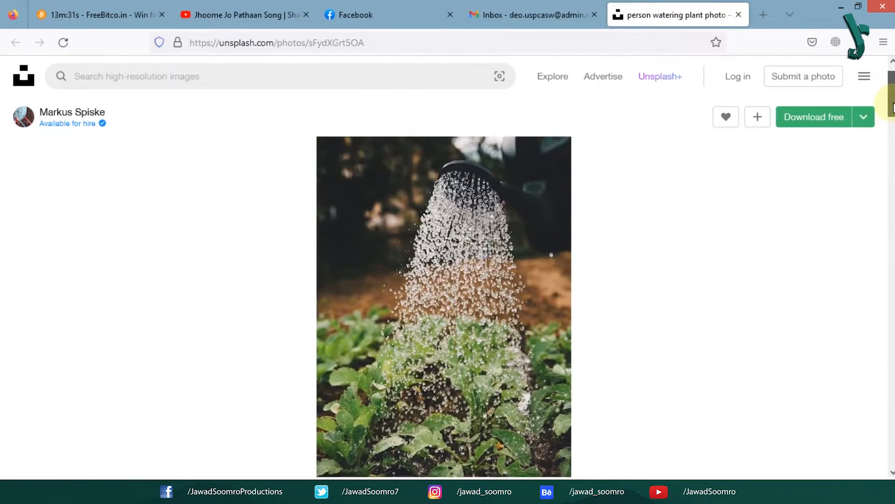
left_click(392, 41)
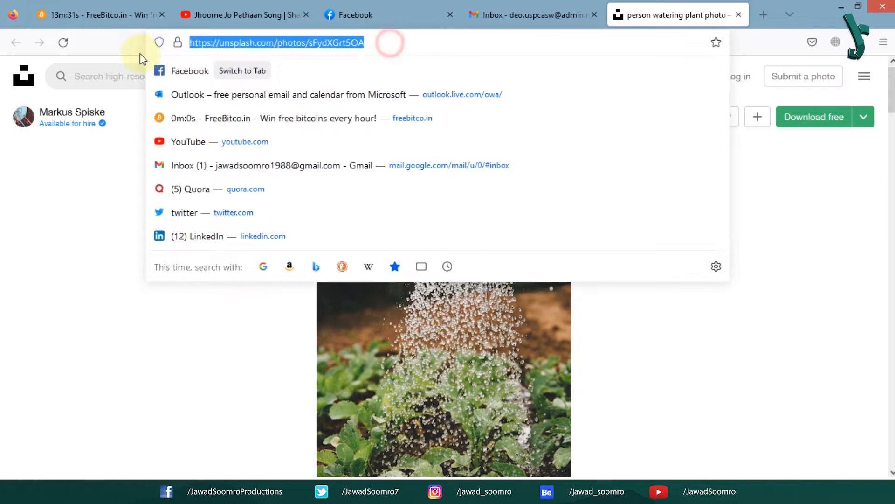
left_click(400, 42)
left_click(175, 333)
key("alt+Tab")
Step: Zoom in on the text frame and select the words Green Technology
key("ctrl+=")
key("ctrl+=")
key("ctrl+=")
key("ctrl+=")
key("ctrl+=")
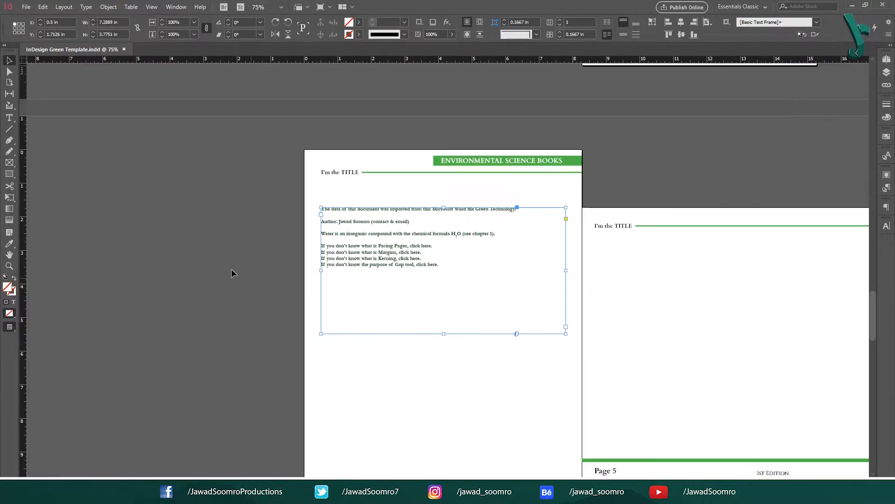
key("ctrl+=")
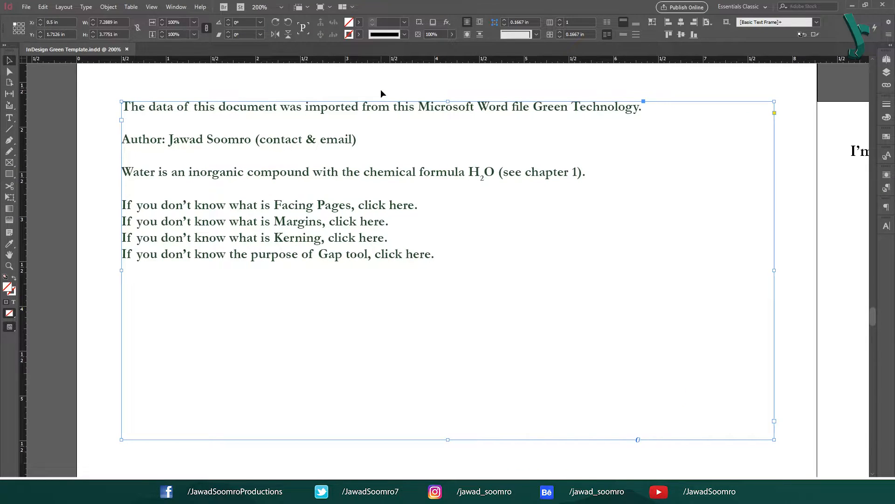
left_click_drag(202, 147, 576, 152)
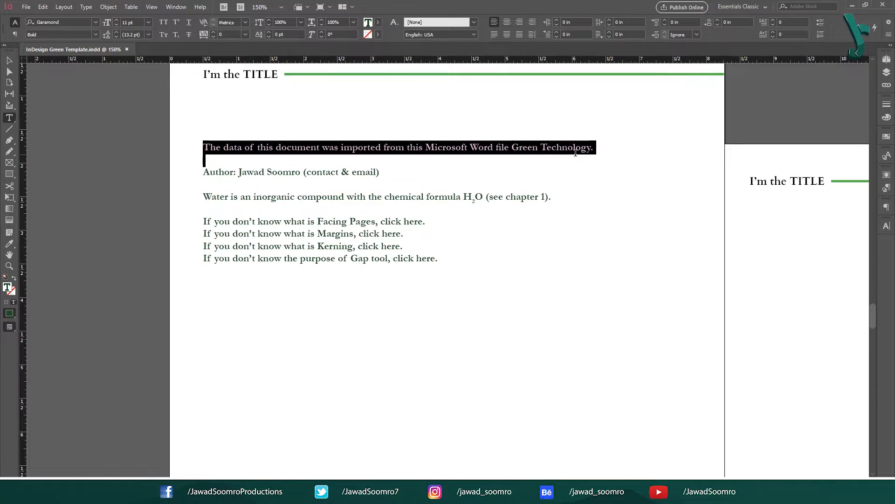
left_click(476, 152)
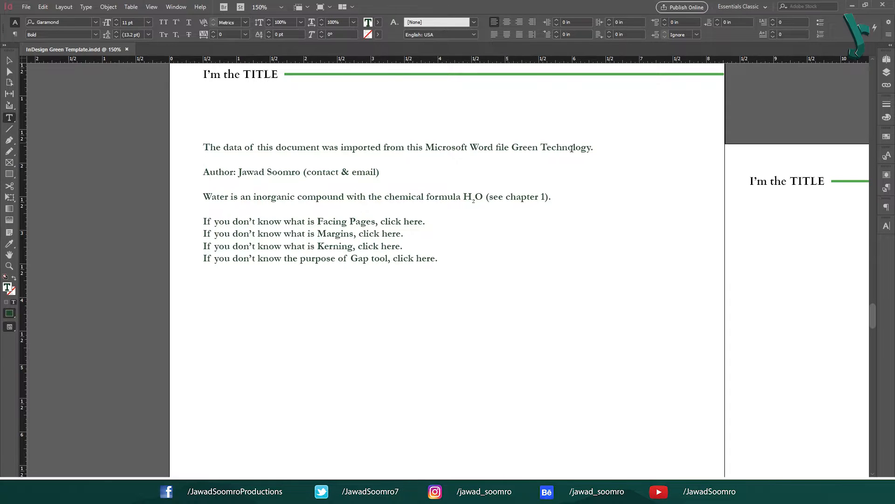
left_click_drag(512, 146, 591, 150)
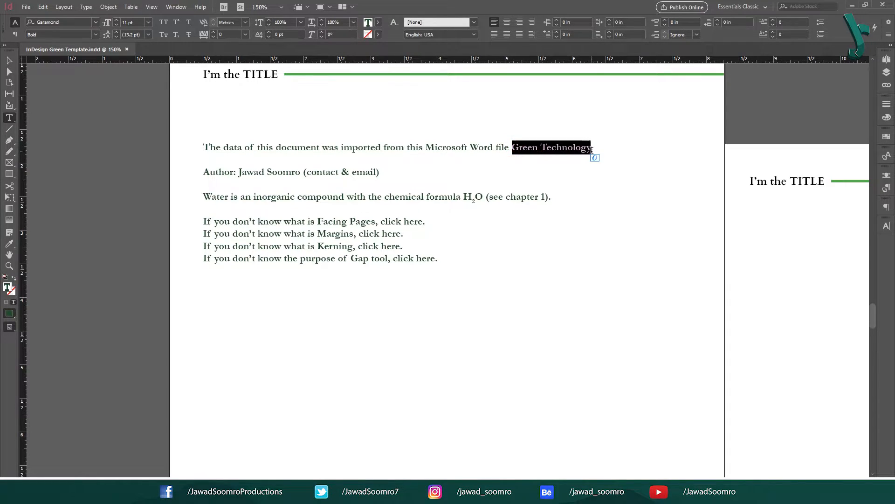
Step: Hyperlink Green Technology to the file Green Technology.docx in the Hyperlink Tutorial folder
right_click(587, 149)
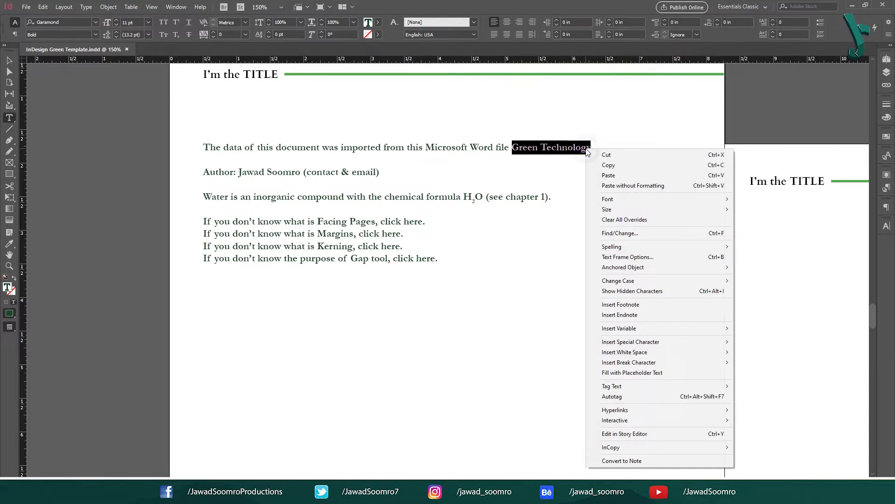
left_click(673, 415)
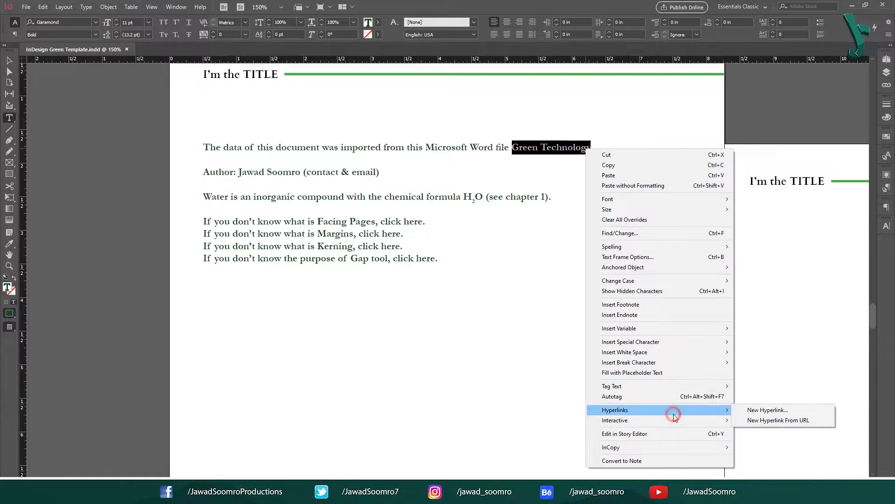
left_click(752, 410)
left_click(451, 173)
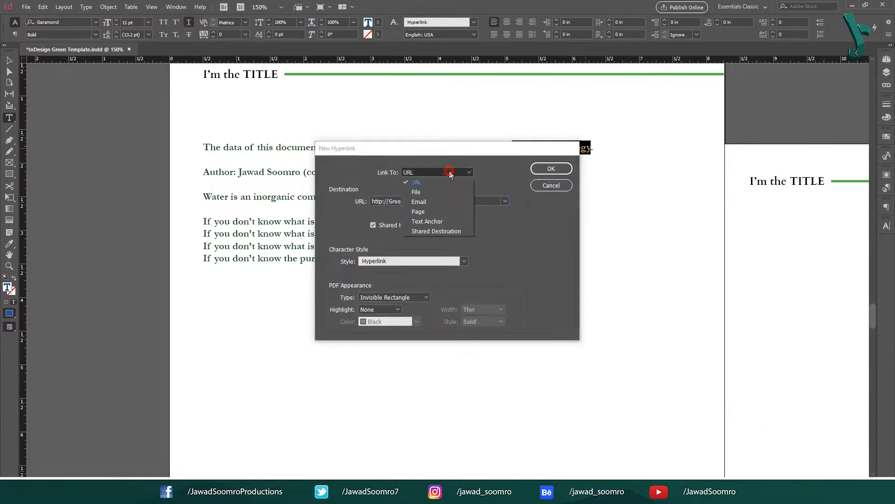
left_click(447, 194)
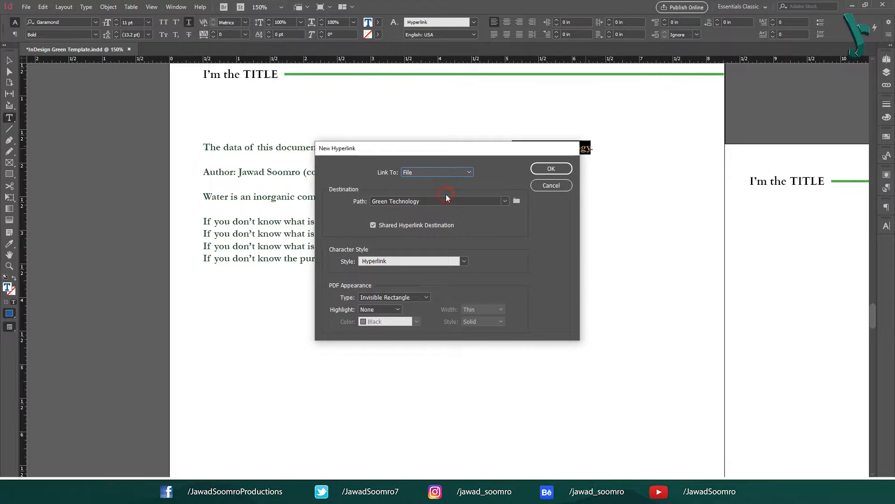
left_click(515, 203)
double_click(530, 200)
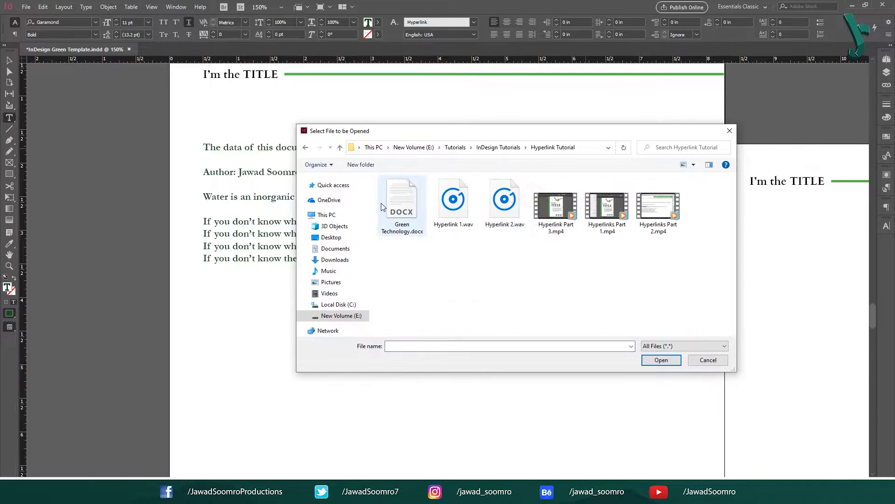
left_click(402, 205)
left_click(660, 360)
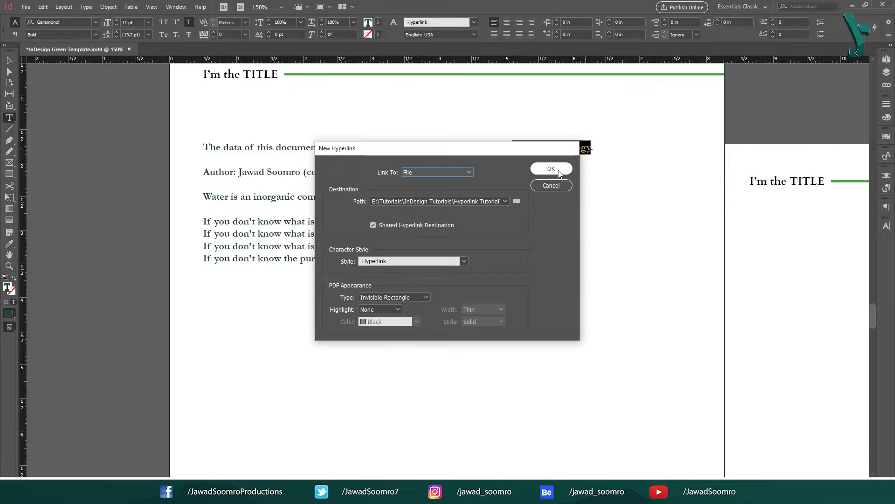
left_click(466, 200)
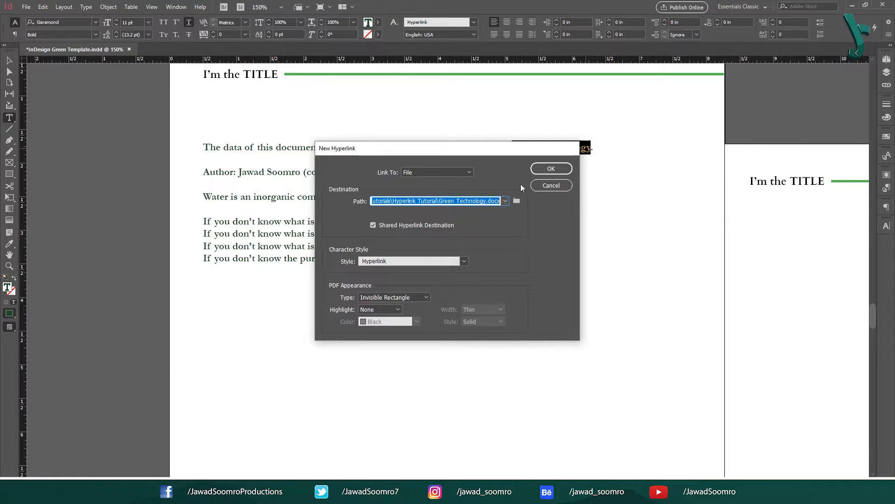
left_click(540, 172)
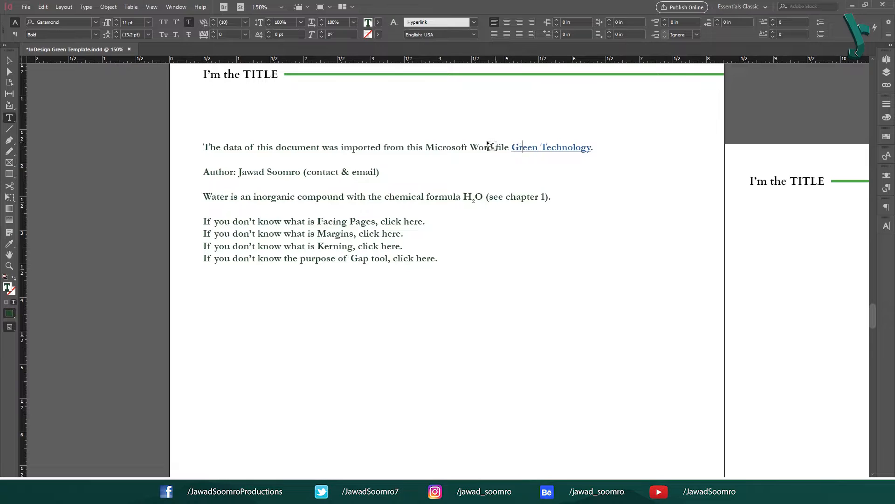
Step: Test the link with Go To Destination so the .docx opens in WordPad
right_click(561, 147)
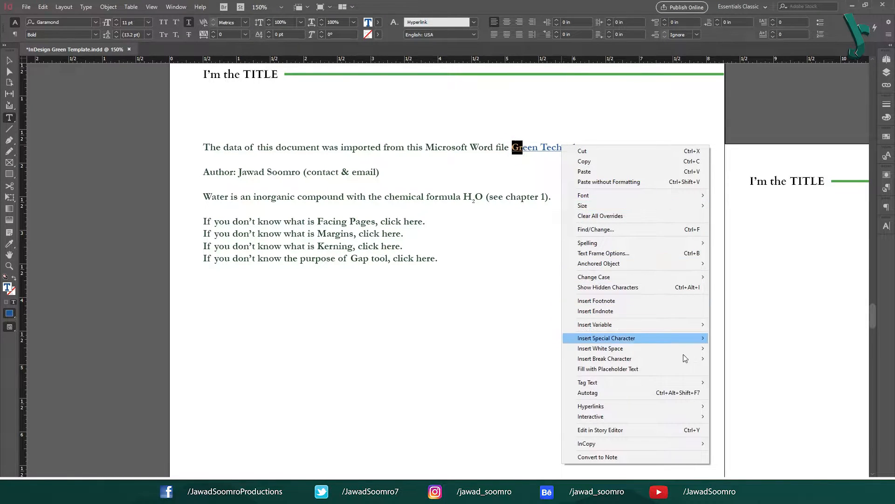
left_click(694, 407)
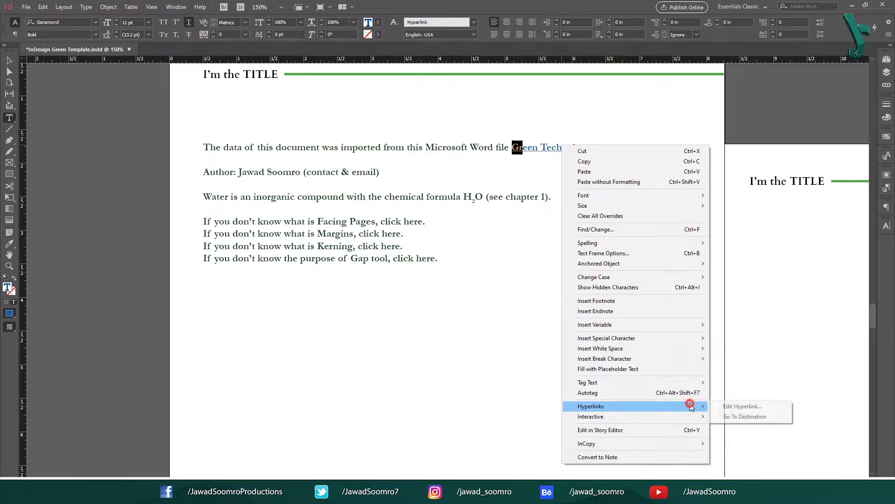
left_click(742, 417)
Step: Scroll through Green Technology.docx in WordPad, then switch back to InDesign
scroll(471, 373, "down", 18)
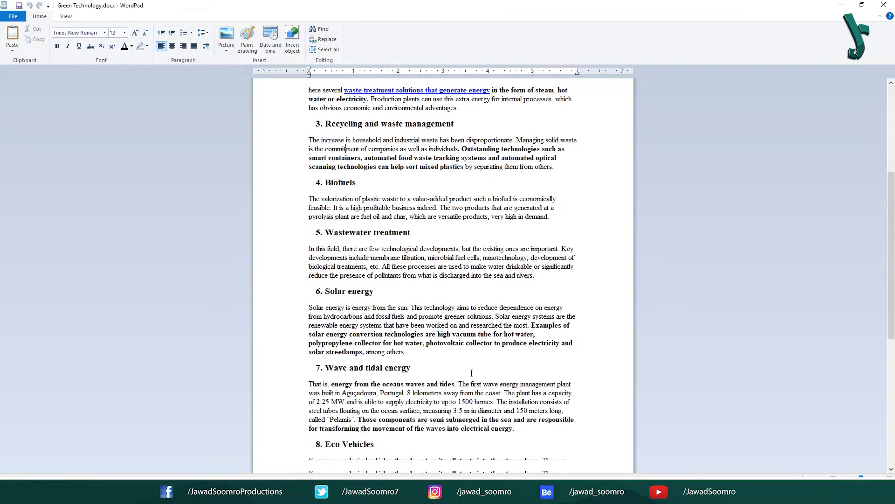
scroll(472, 373, "up", 18)
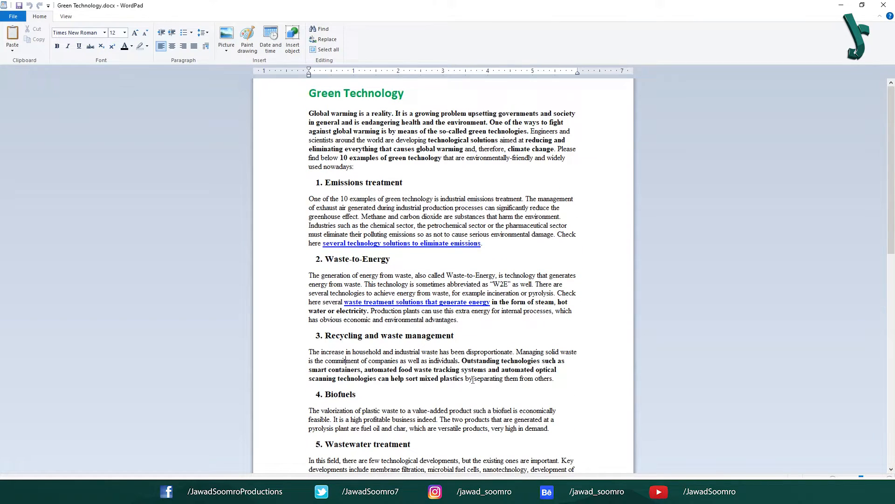
key("alt+Tab")
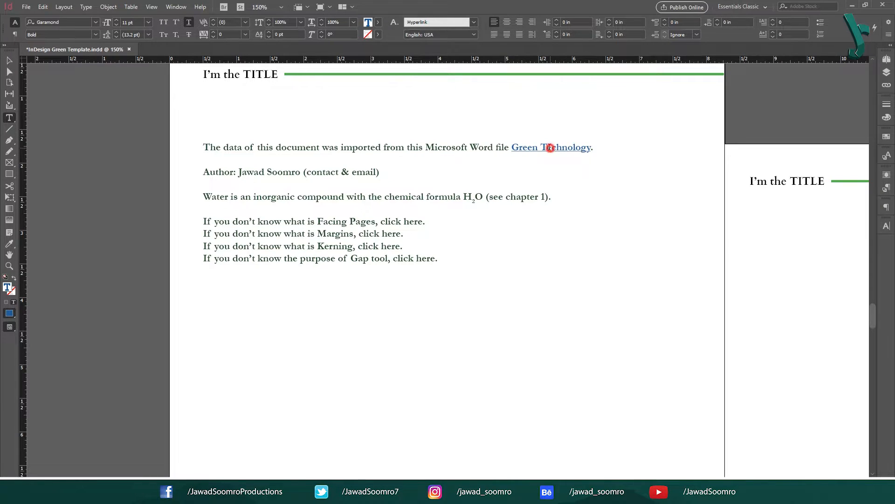
Step: Place the cursor in the Green Technology link and bring up the Character Styles panel
left_click_drag(513, 147, 588, 148)
left_click(520, 145)
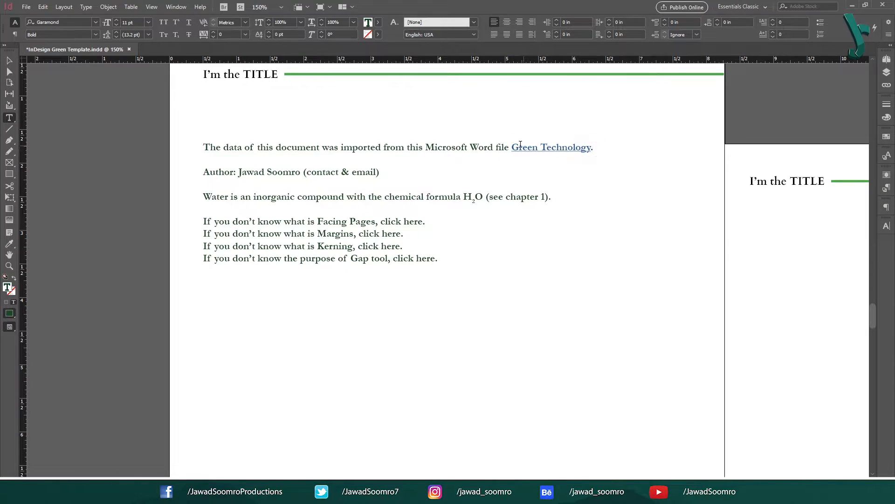
left_click(178, 8)
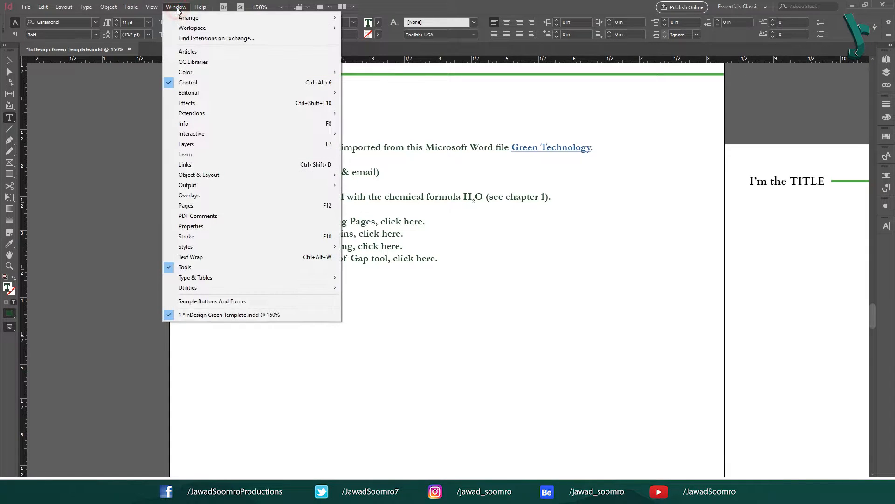
left_click(298, 247)
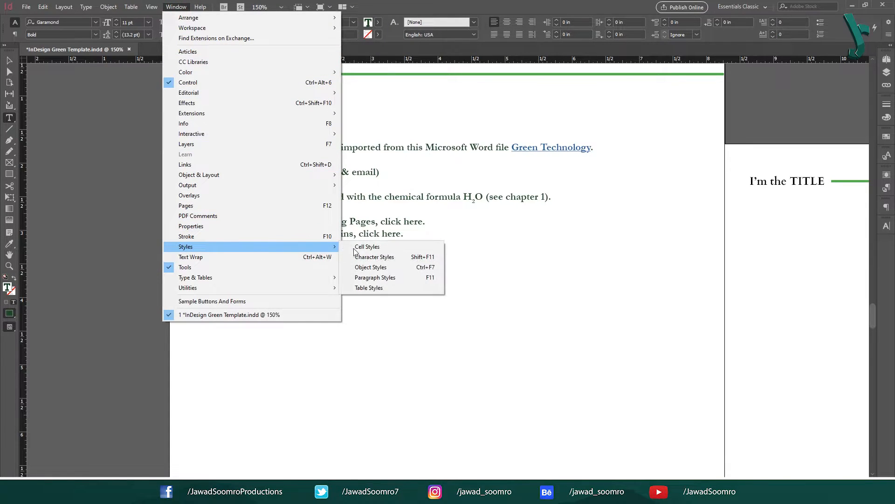
key("shift+F11")
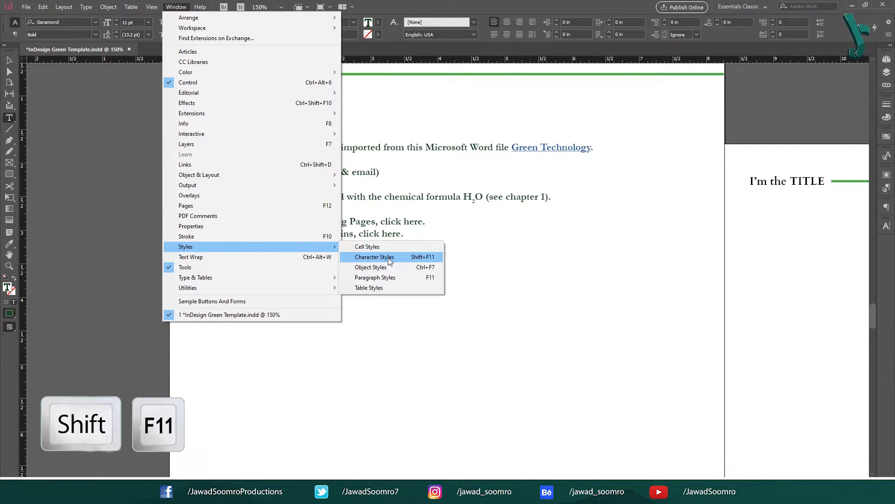
left_click(435, 257)
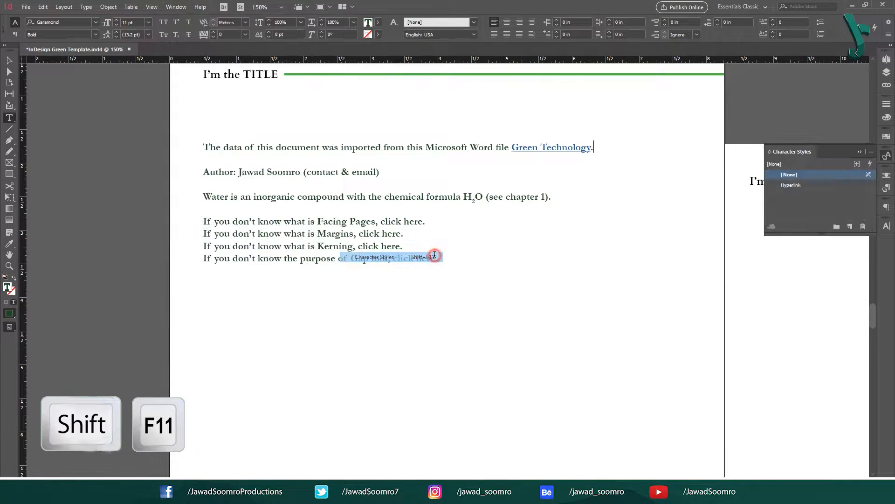
Step: Set the Hyperlink character style to Lato Bold Italic in green C=70 M=0 Y=100 K=0
double_click(795, 189)
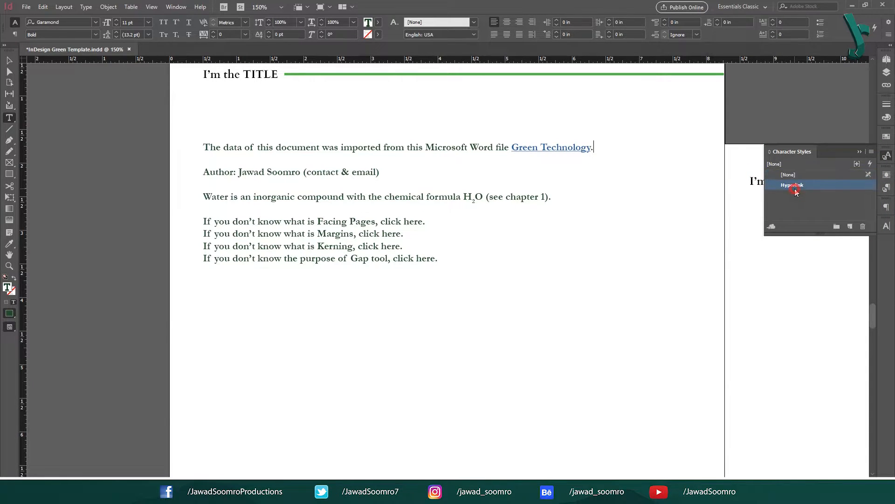
left_click(568, 122)
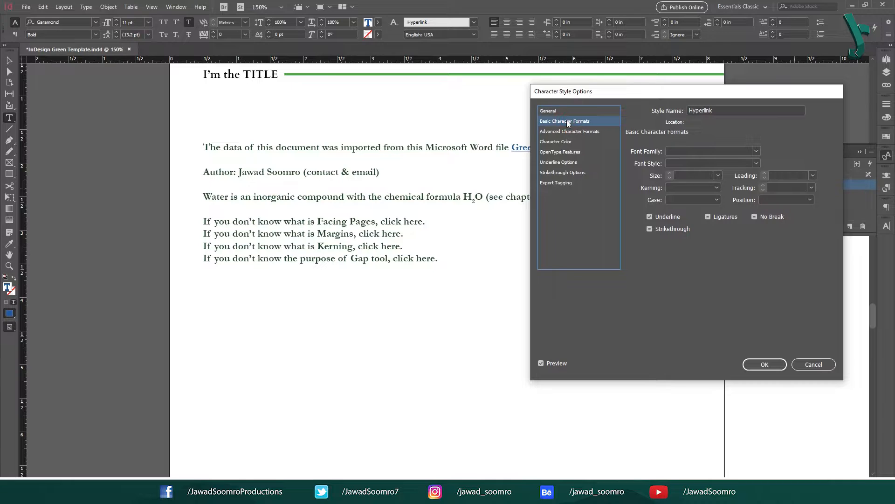
left_click(678, 150)
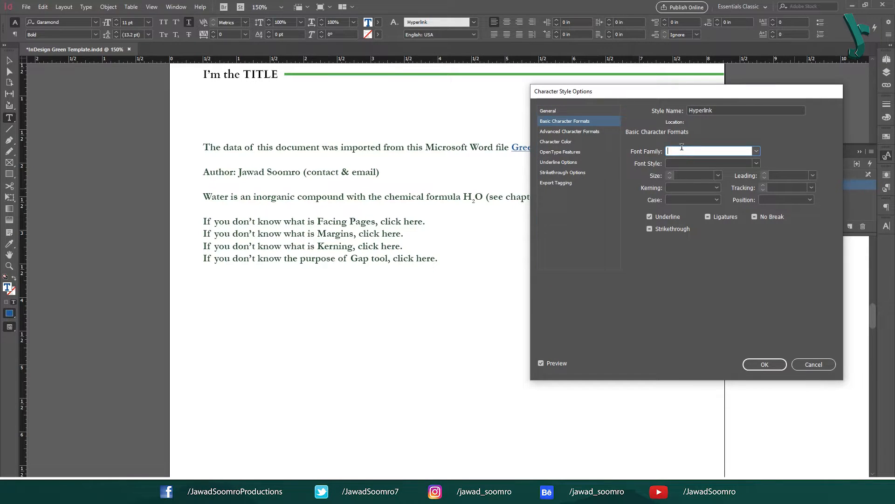
type("Lato")
key("Tab")
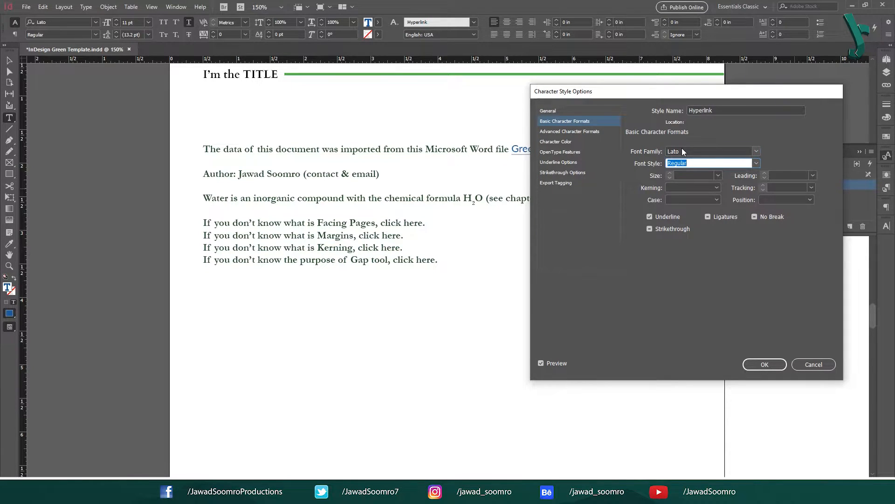
left_click(759, 164)
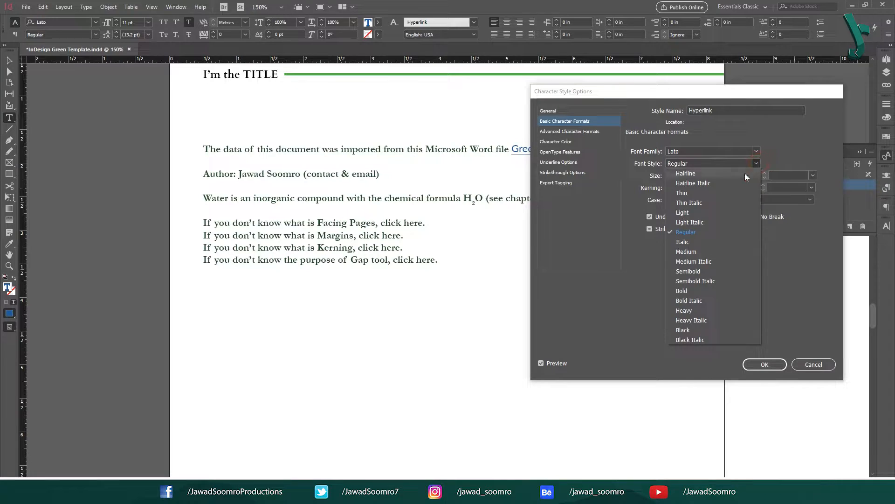
left_click(726, 305)
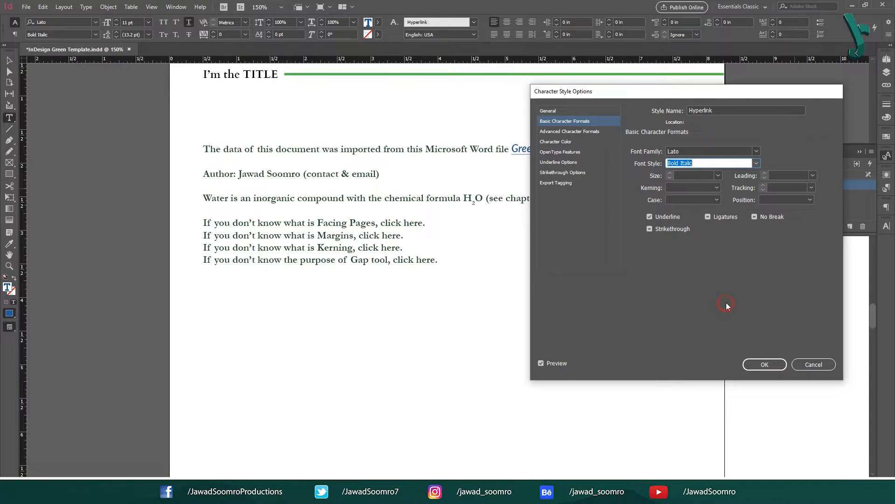
left_click(581, 144)
left_click(723, 173)
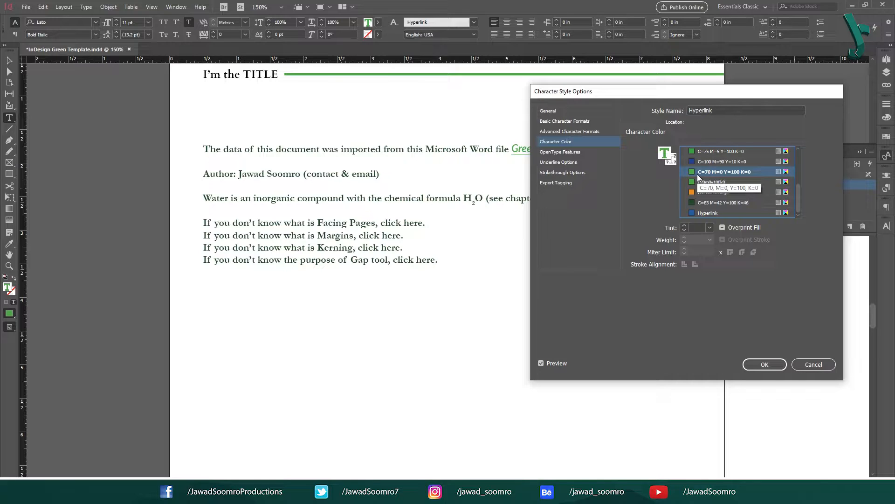
left_click(777, 363)
left_click(518, 150)
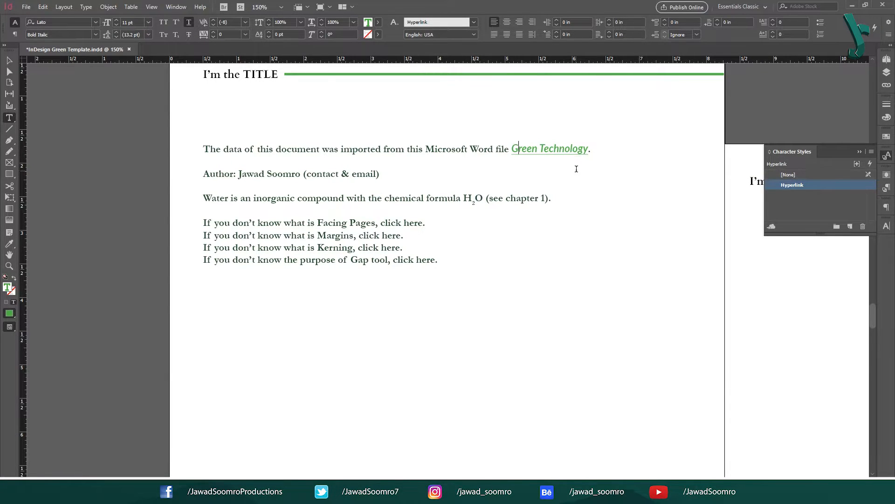
Step: Select the word 'email' in the Author line
left_click(254, 178)
left_click_drag(307, 174, 204, 196)
left_click(337, 176)
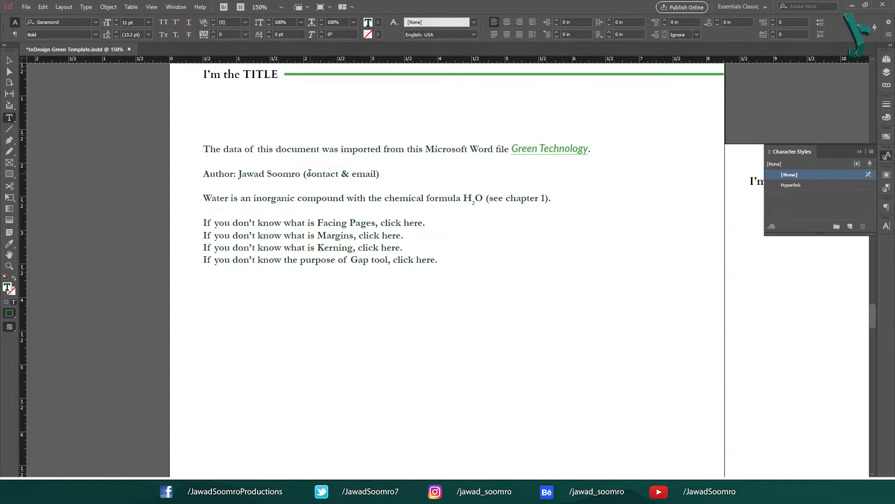
left_click_drag(309, 174, 375, 175)
left_click(336, 175)
left_click_drag(353, 174, 378, 173)
Step: Make 'email' an Email hyperlink to the author's address with subject 'My Email'
right_click(376, 176)
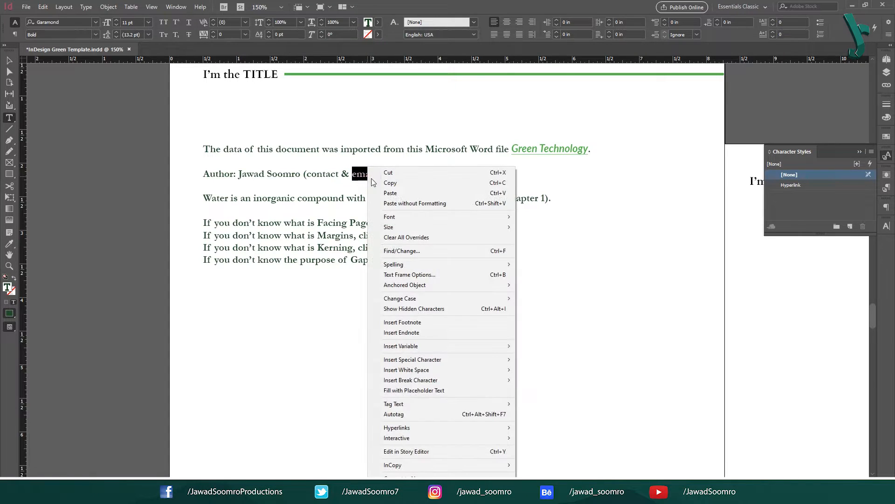
mouse_move(509, 429)
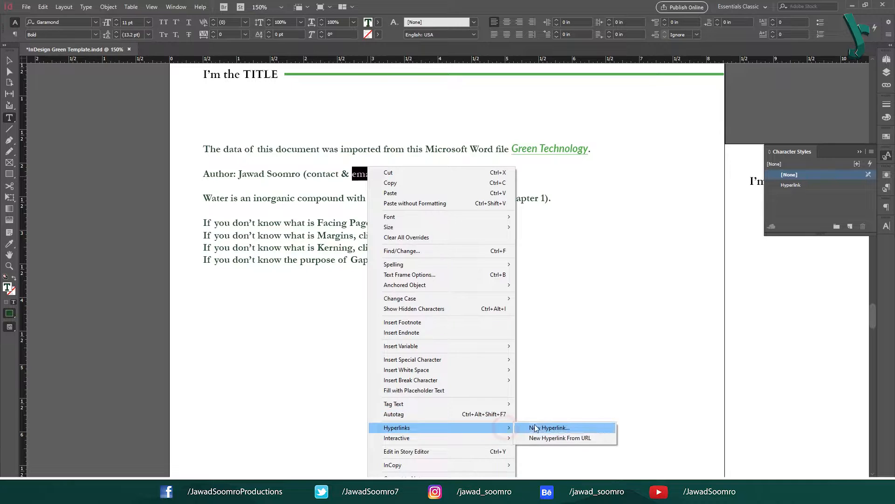
left_click(568, 425)
left_click(419, 172)
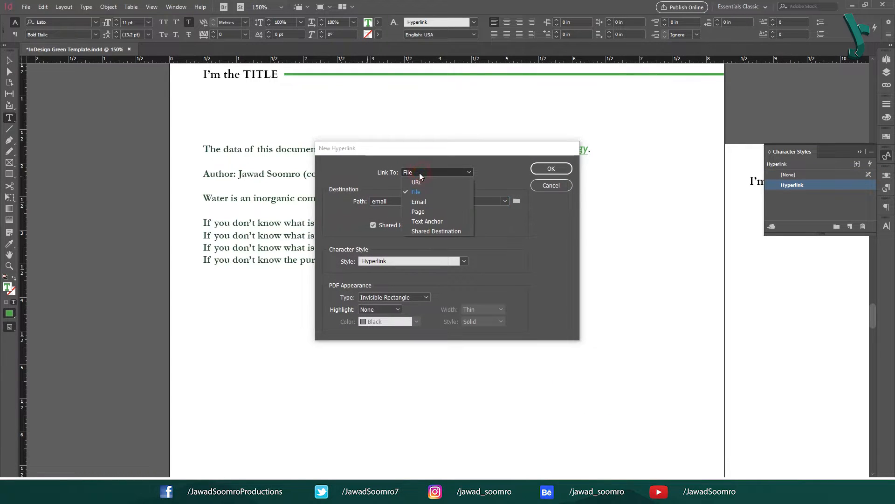
left_click(426, 202)
left_click(401, 199)
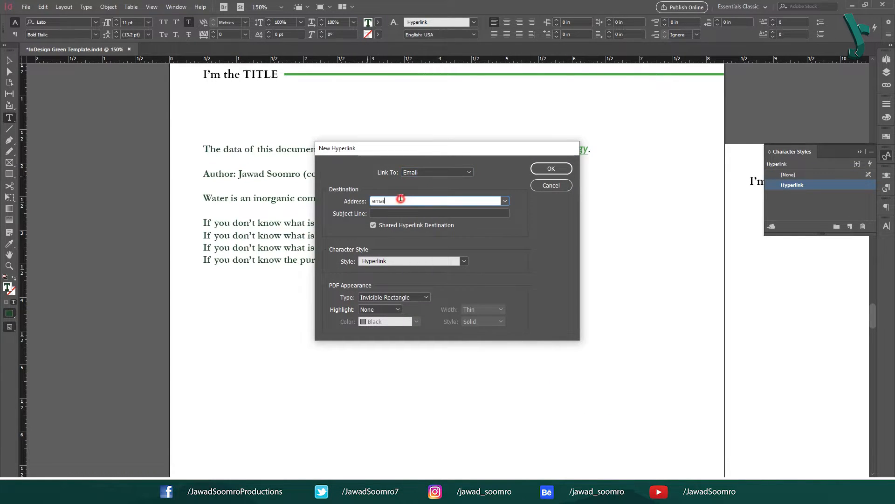
left_click_drag(405, 199, 345, 208)
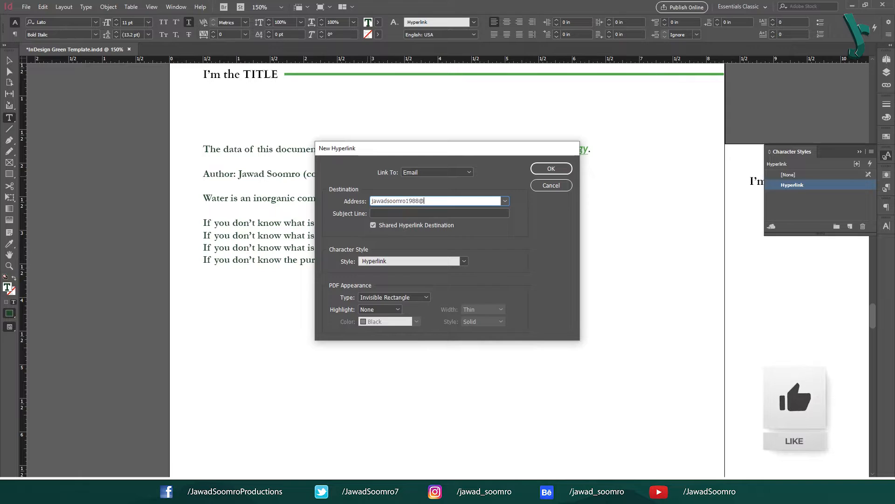
key("Tab")
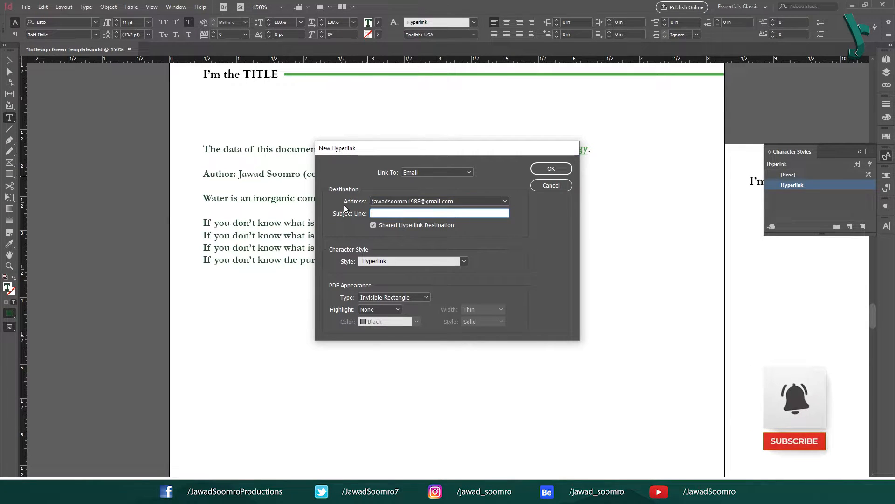
type("My Email")
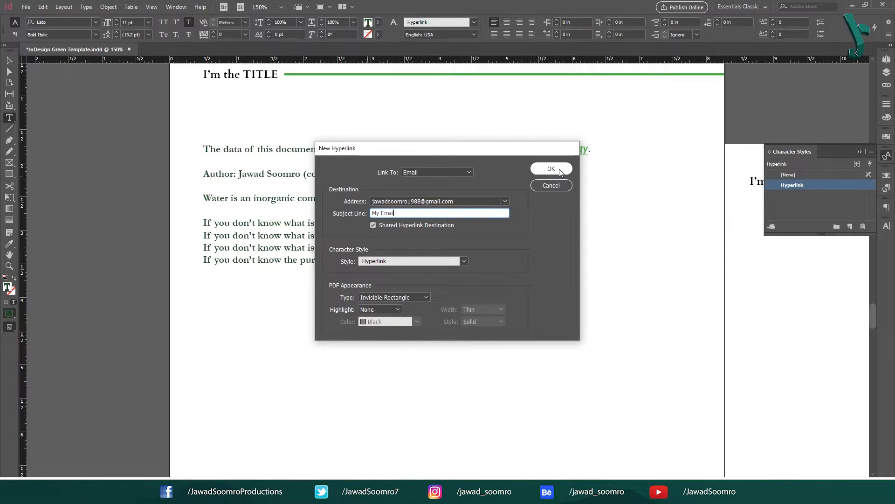
left_click(560, 170)
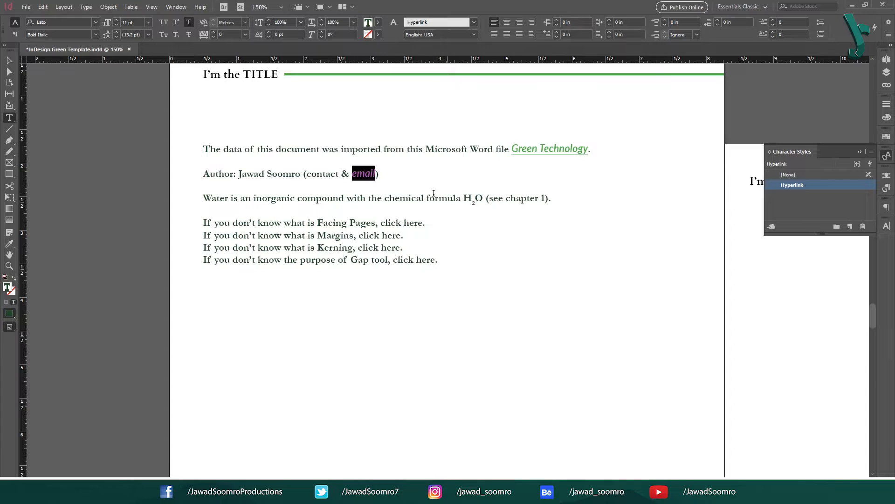
left_click(366, 173)
right_click(368, 177)
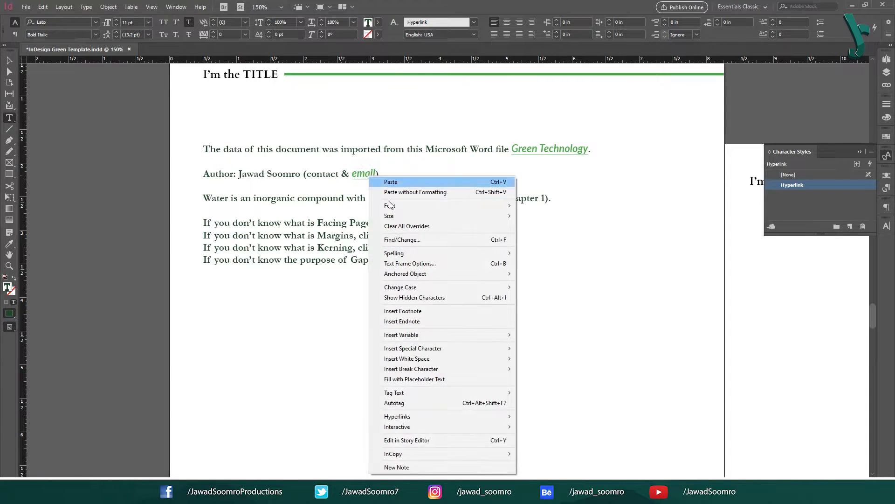
Step: Test the email link with Go To Destination, confirm Gmail opens, then return to the document
left_click(469, 418)
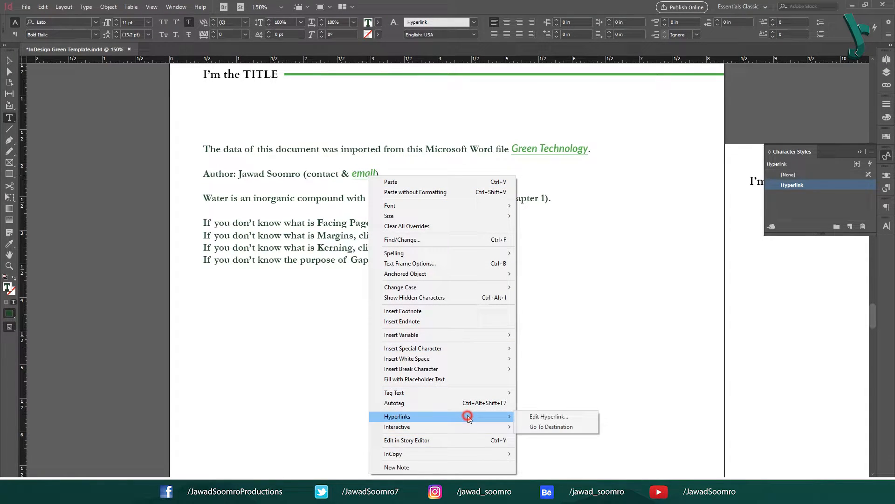
left_click(545, 428)
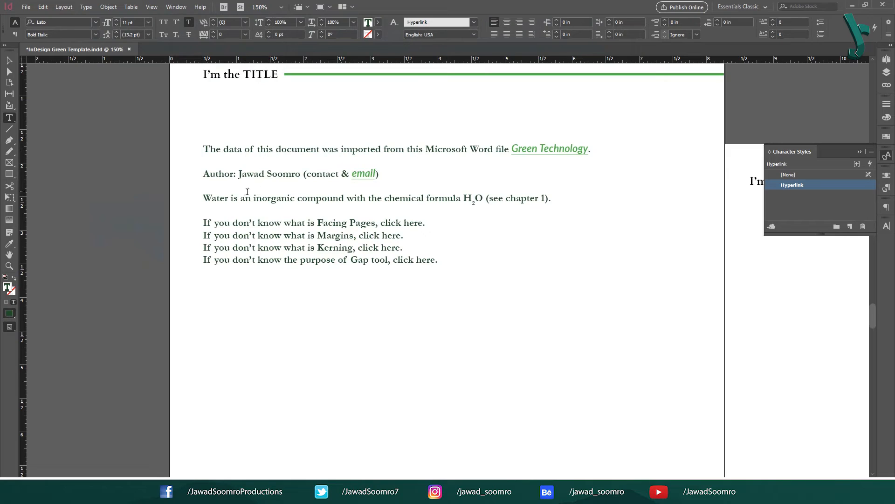
left_click(225, 198)
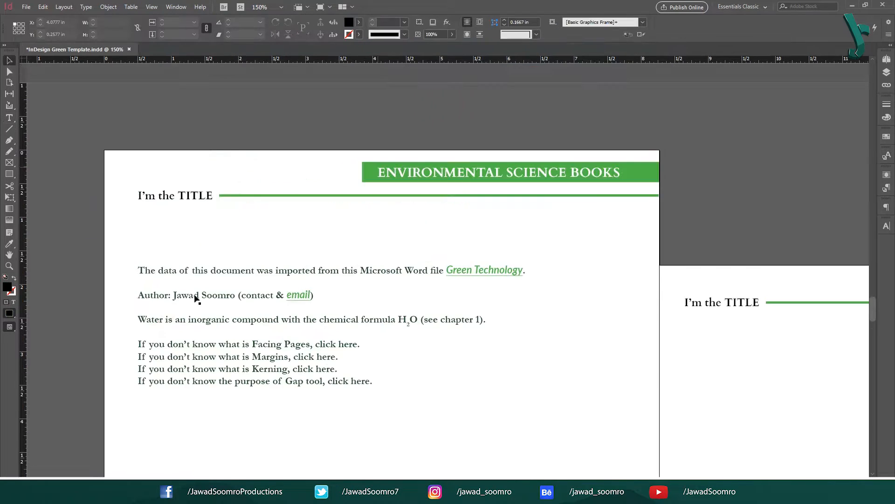
Step: Make 'chapter 1' a New Hyperlink with Link To: Page, this document, page 1
double_click(177, 326)
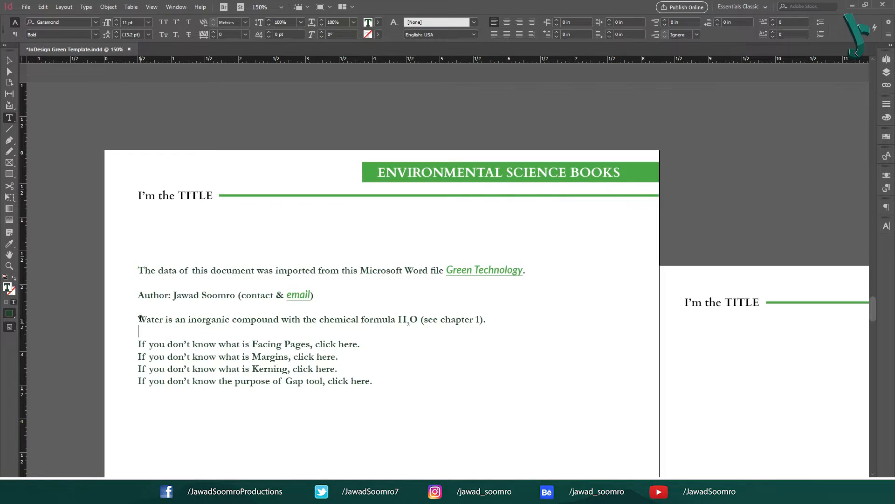
left_click_drag(140, 319, 479, 321)
right_click(480, 321)
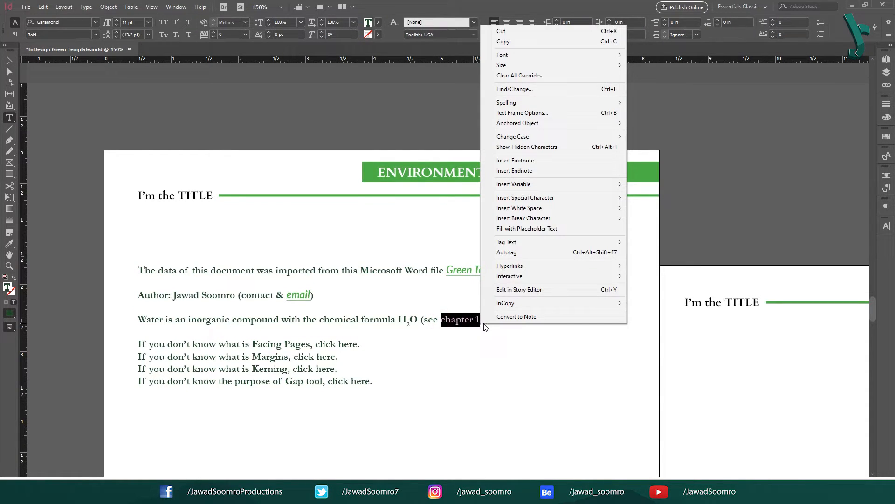
left_click(591, 264)
left_click(665, 266)
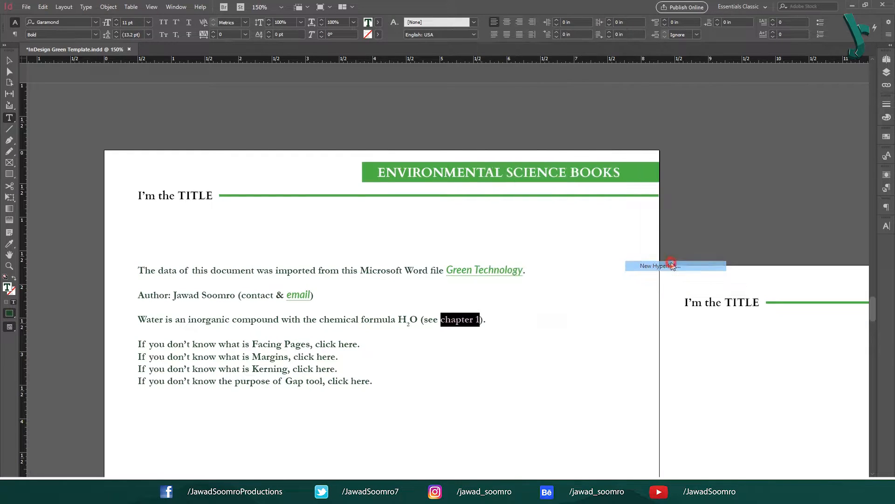
left_click(432, 171)
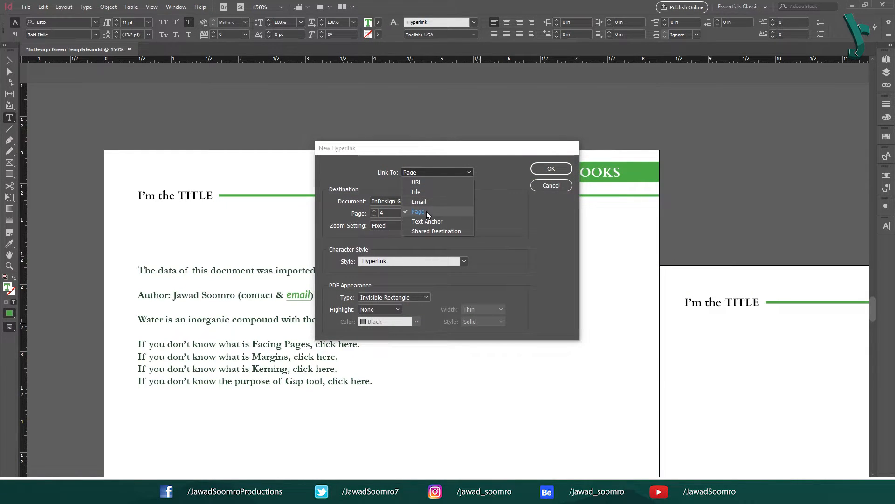
left_click(426, 211)
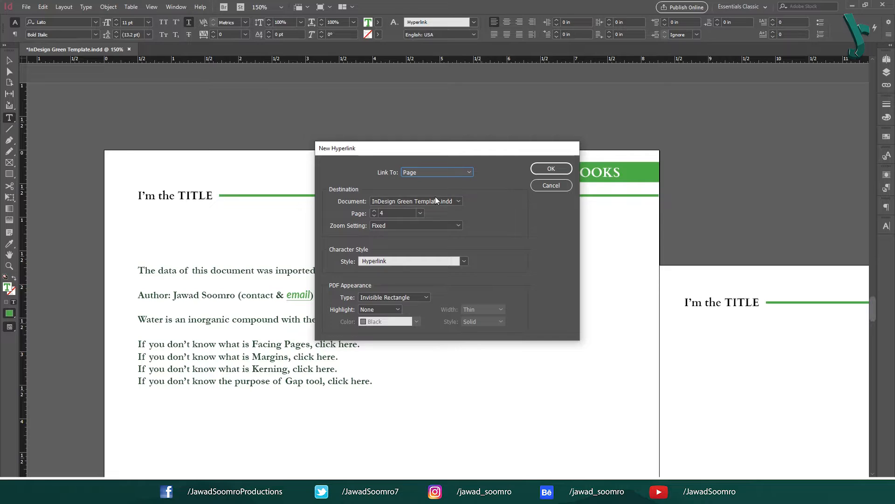
left_click(435, 201)
left_click(435, 208)
left_click(415, 212)
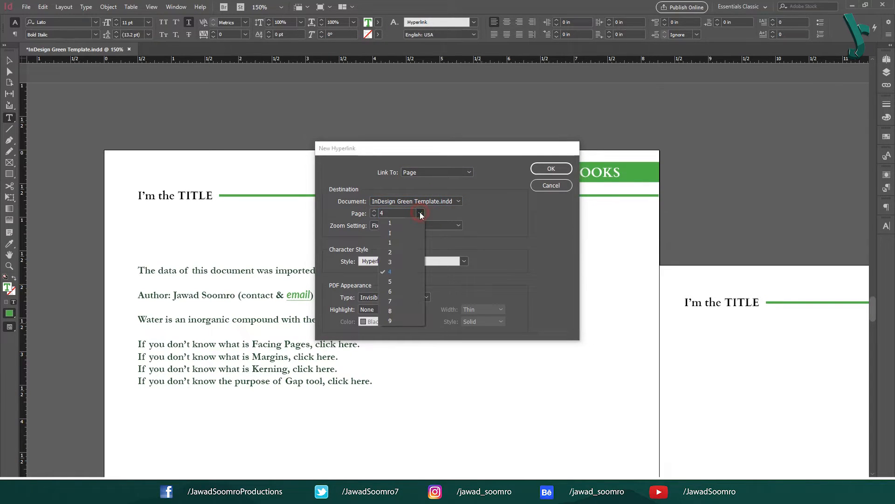
left_click(410, 234)
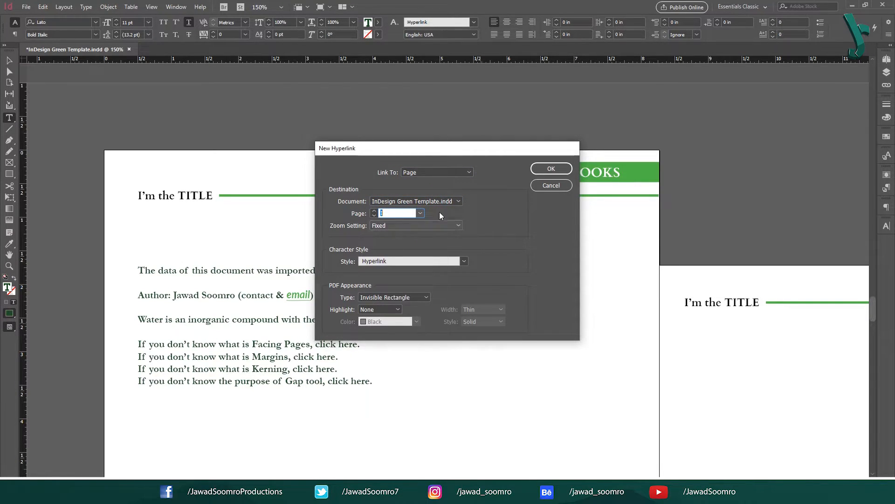
left_click(560, 171)
left_click(408, 314)
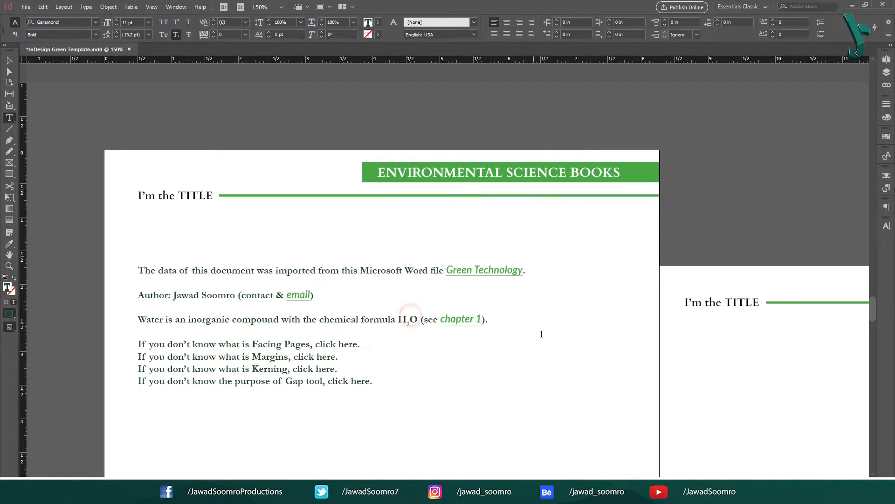
Step: Use Go To Destination on the chapter 1 link and fit the Chapter 1 page in view
right_click(461, 323)
left_click(462, 324)
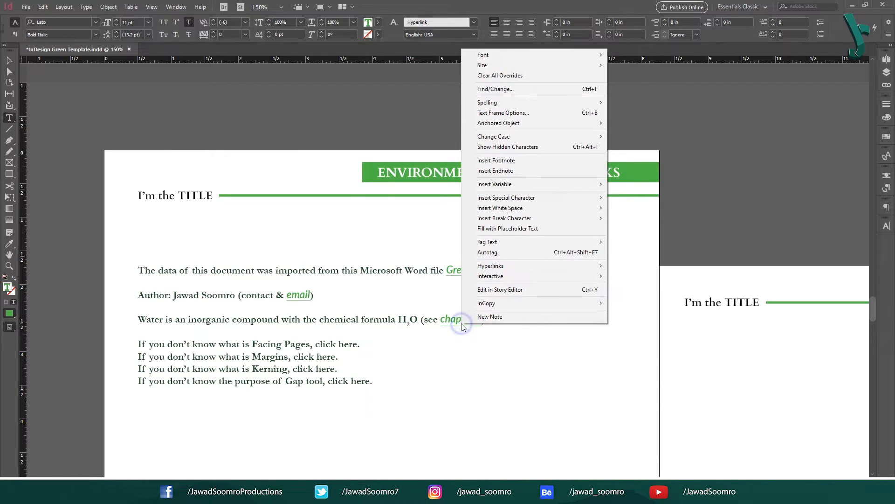
mouse_move(562, 265)
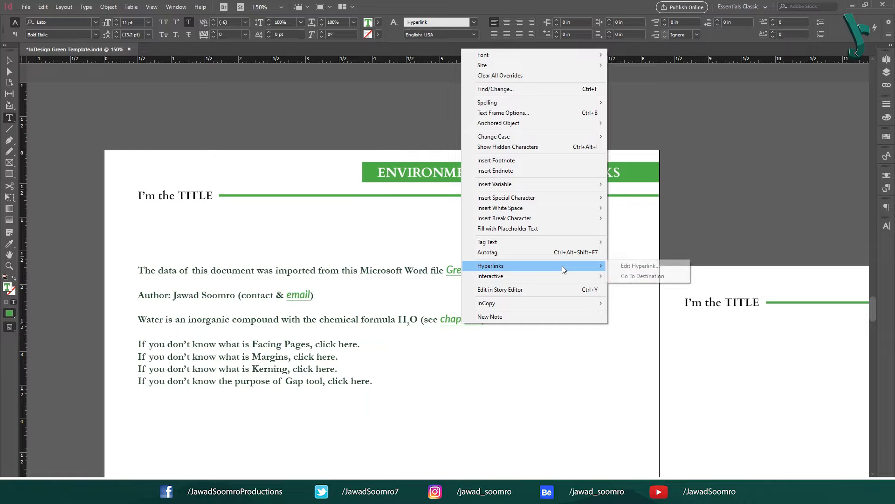
left_click(660, 276)
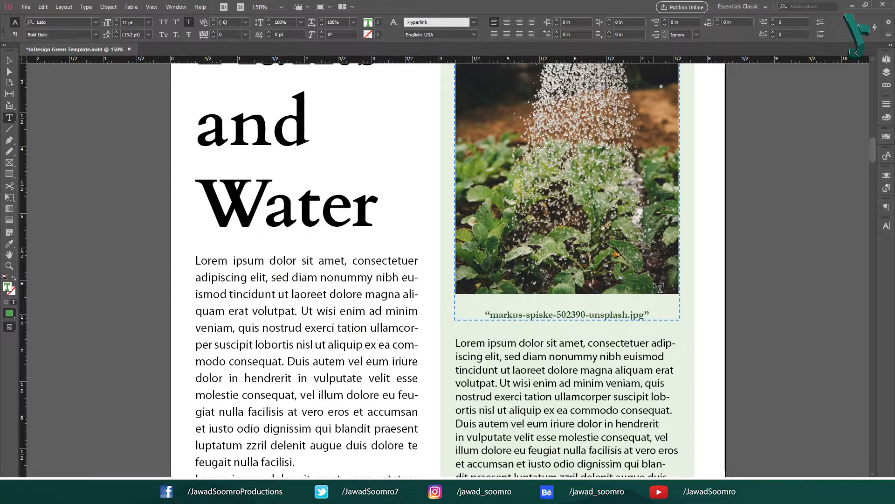
key("ctrl+0")
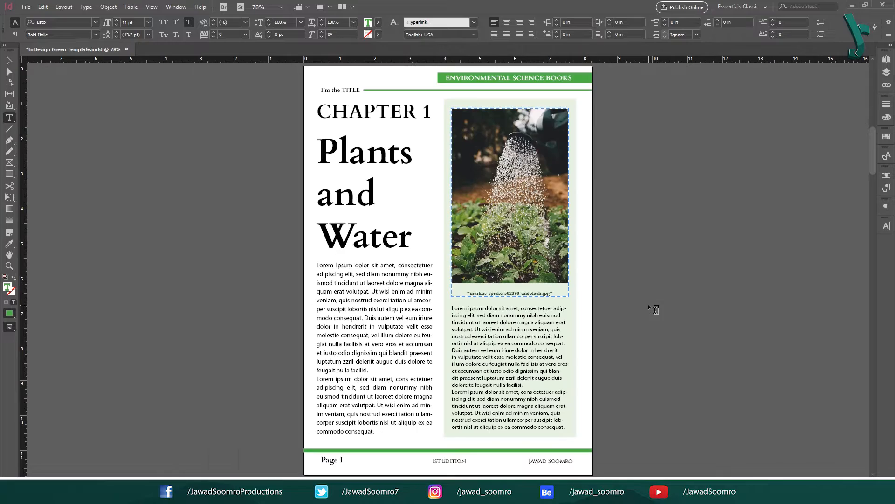
Step: Scroll down to the References and Glossary spread
left_click(385, 113)
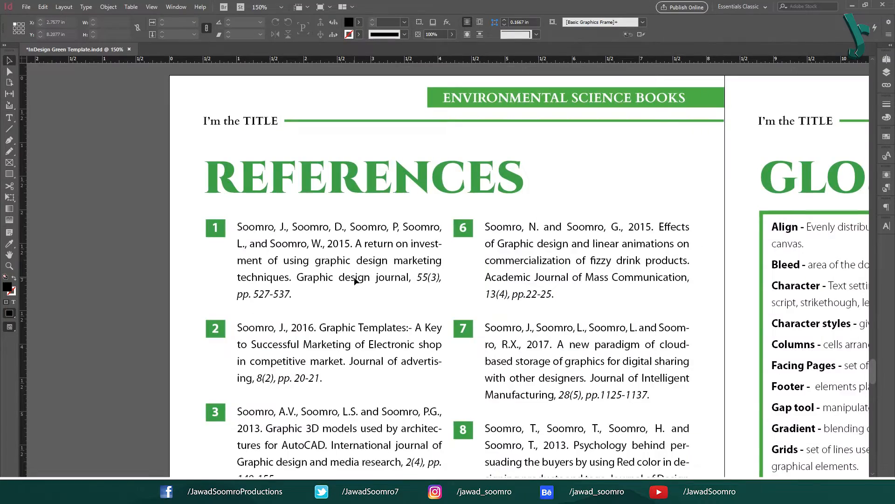
scroll(356, 281, "down", 3)
left_click_drag(422, 260, 368, 347)
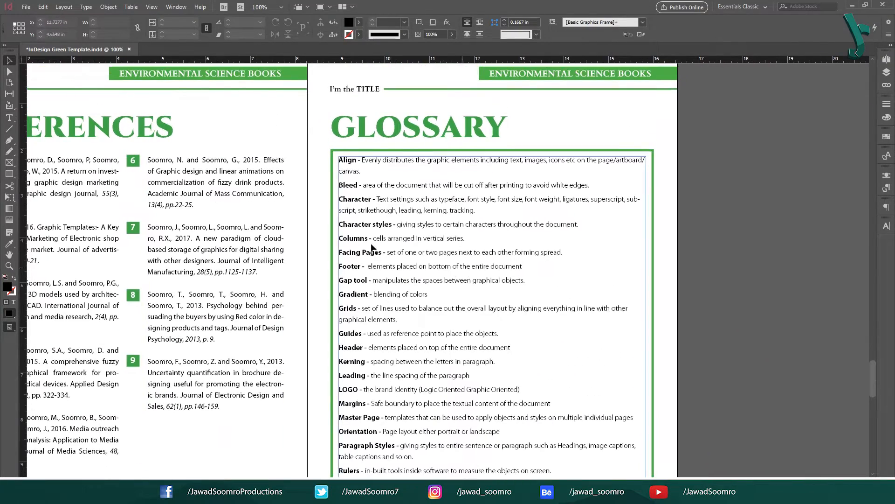
Step: Select the glossary term Facing Pages in the glossary list
double_click(349, 180)
left_click_drag(344, 159, 355, 160)
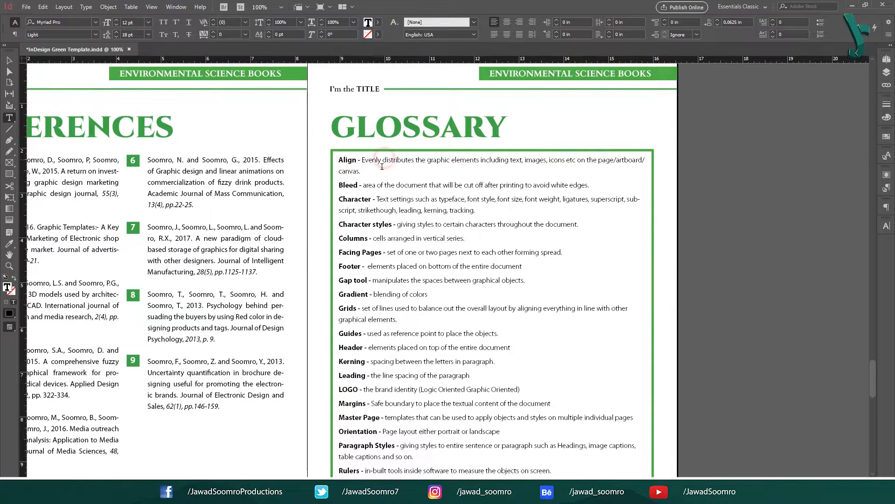
left_click(353, 200)
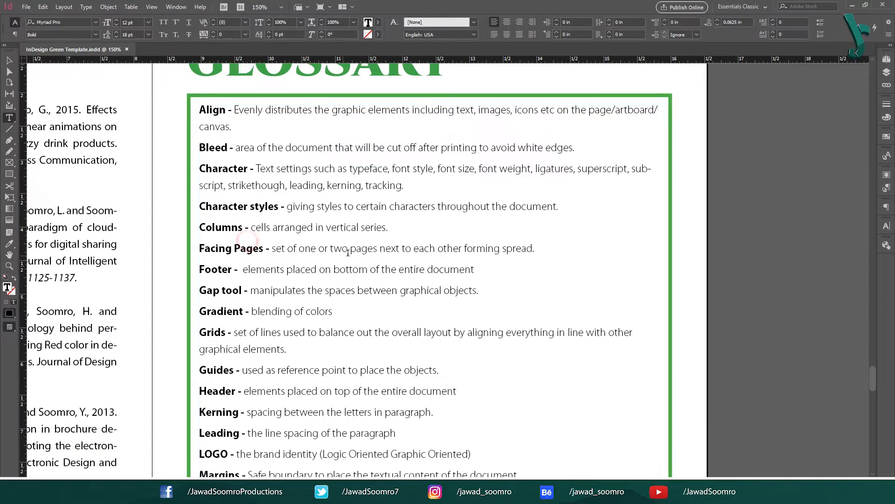
left_click(250, 167)
left_click(255, 193)
left_click(265, 236)
left_click_drag(265, 250, 199, 250)
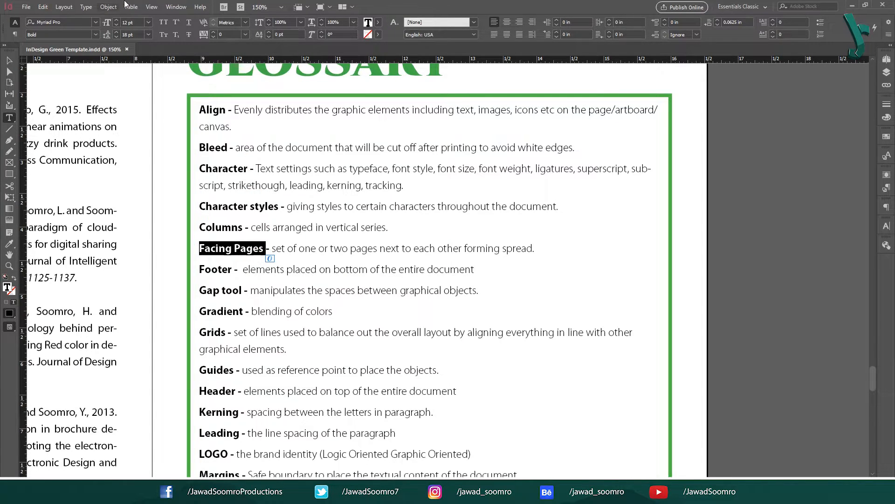
Step: Open the Hyperlinks panel from Window > Interactive
left_click(175, 6)
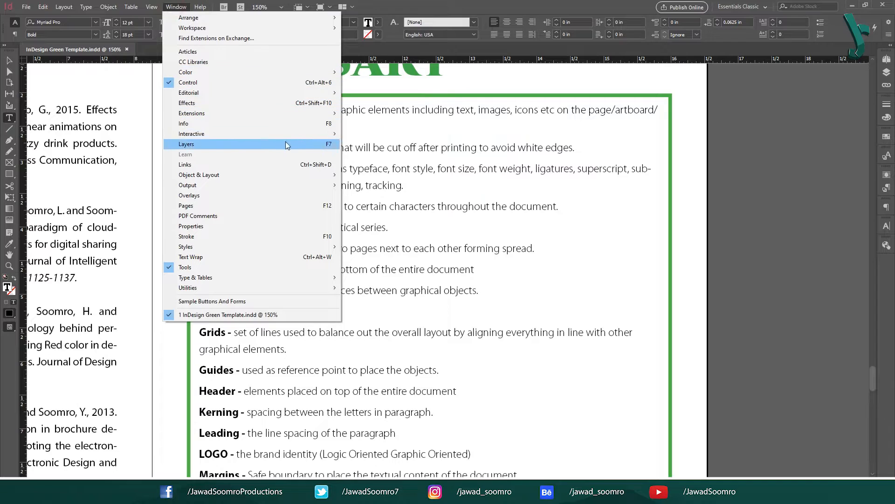
mouse_move(291, 134)
left_click(396, 171)
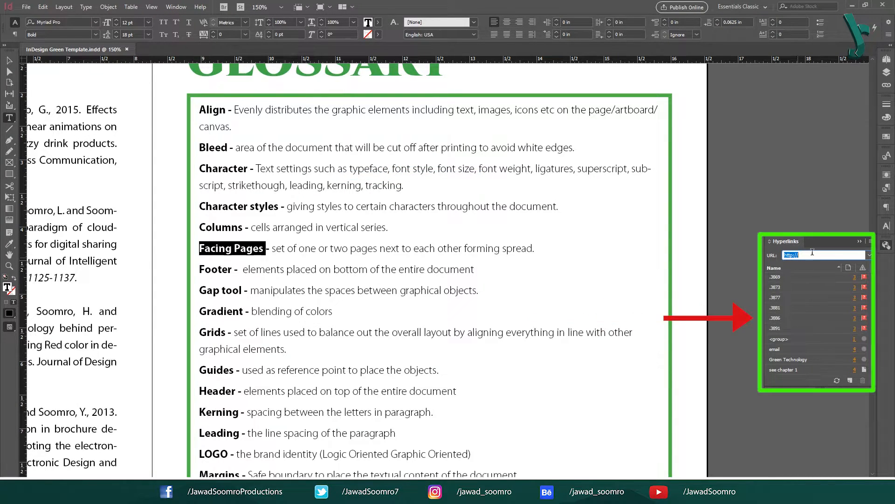
Step: Create a Text Anchor hyperlink destination named Facing Pages from the selected term
left_click(870, 241)
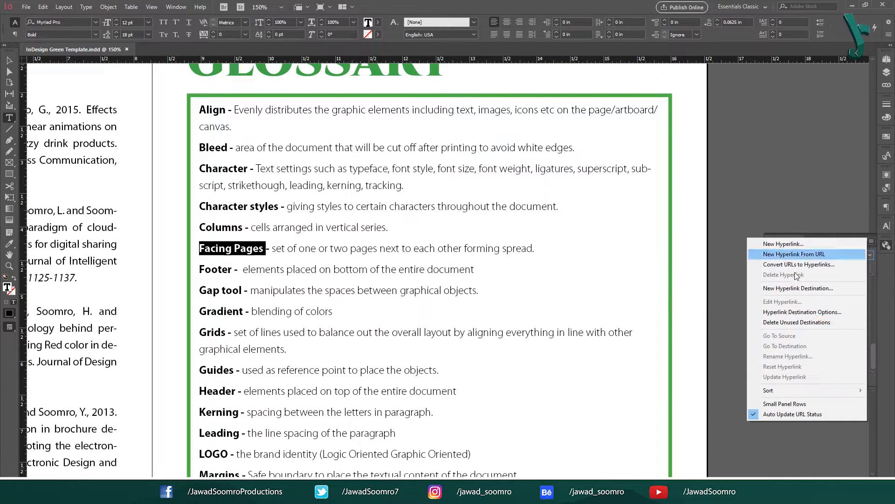
left_click(785, 288)
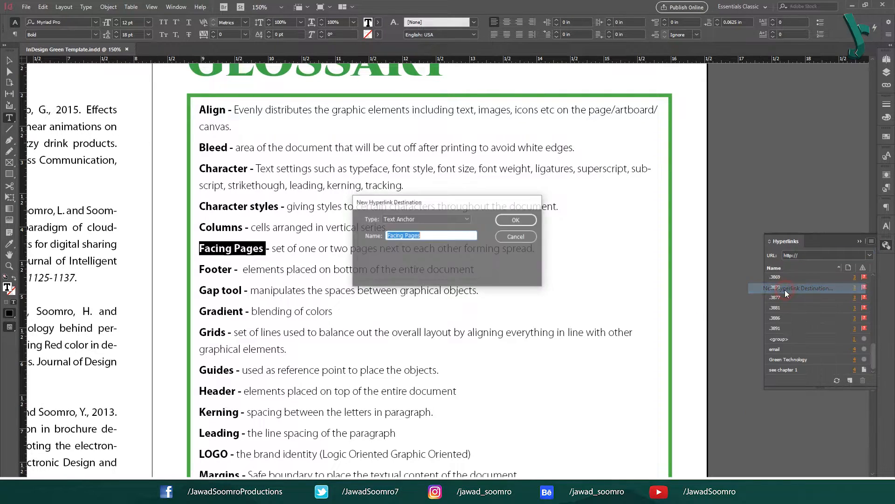
left_click(451, 218)
left_click(435, 249)
left_click(427, 218)
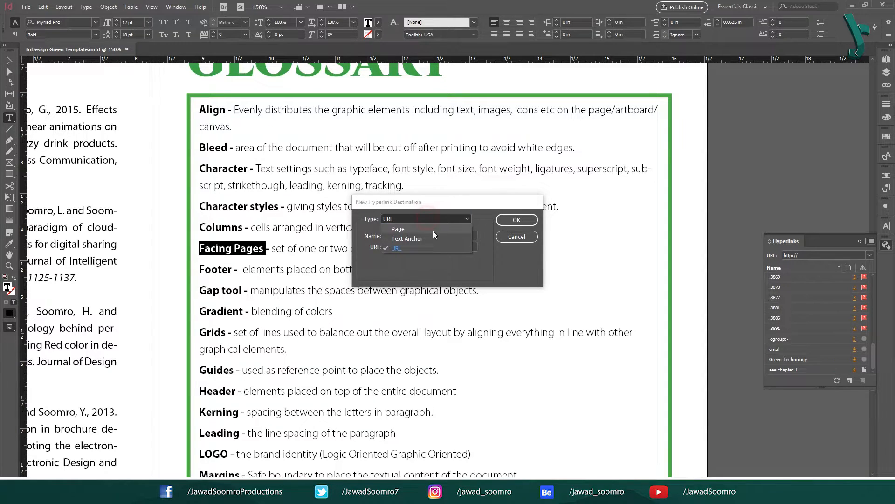
left_click(433, 238)
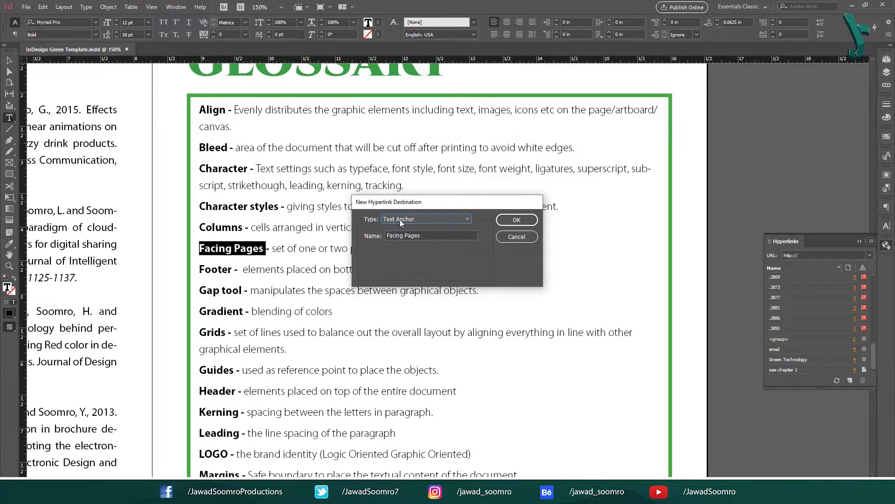
left_click(440, 237)
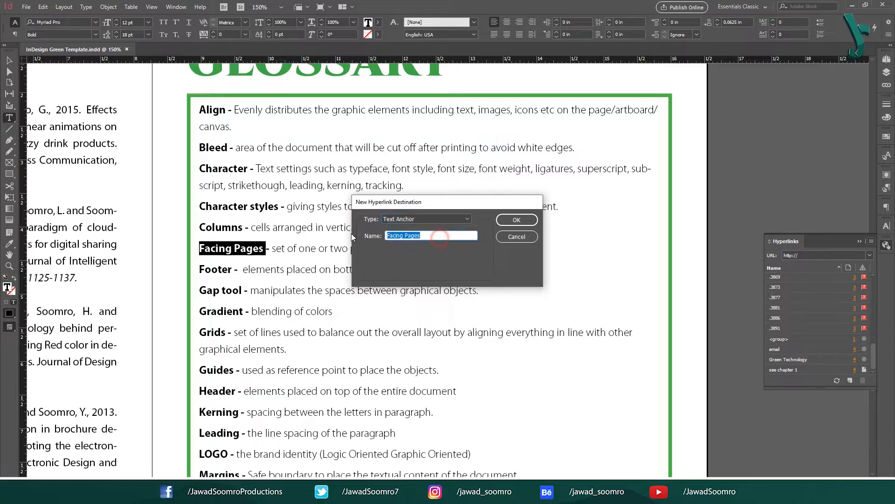
left_click(532, 219)
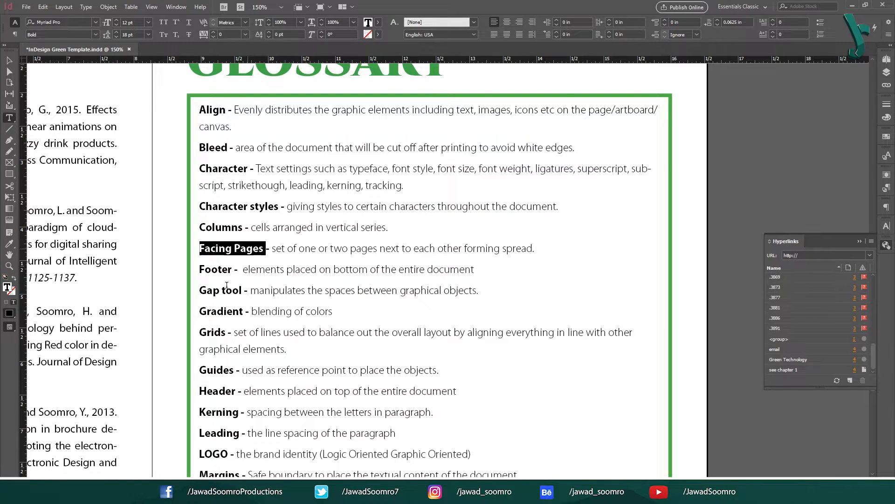
scroll(224, 387, "down", 3)
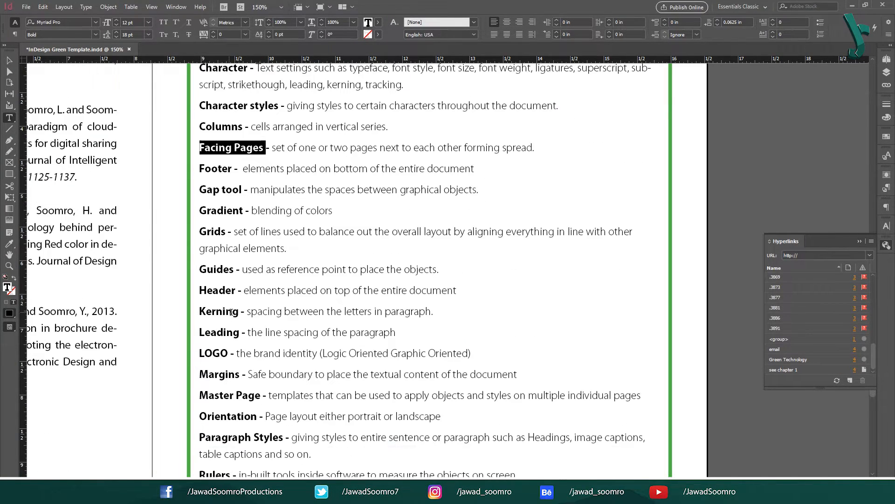
Step: Add New Hyperlink Destination text anchors for the terms Margins, Kerning and Gap tool, keeping their names
left_click_drag(240, 374, 199, 374)
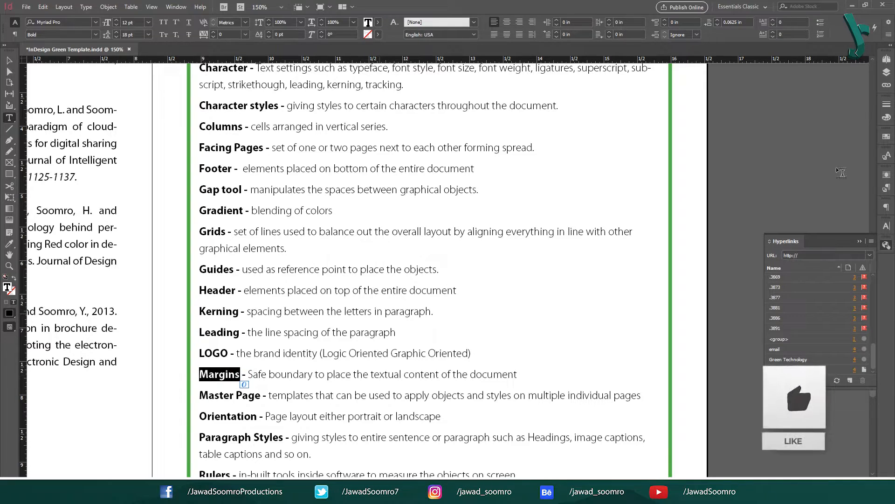
left_click(871, 242)
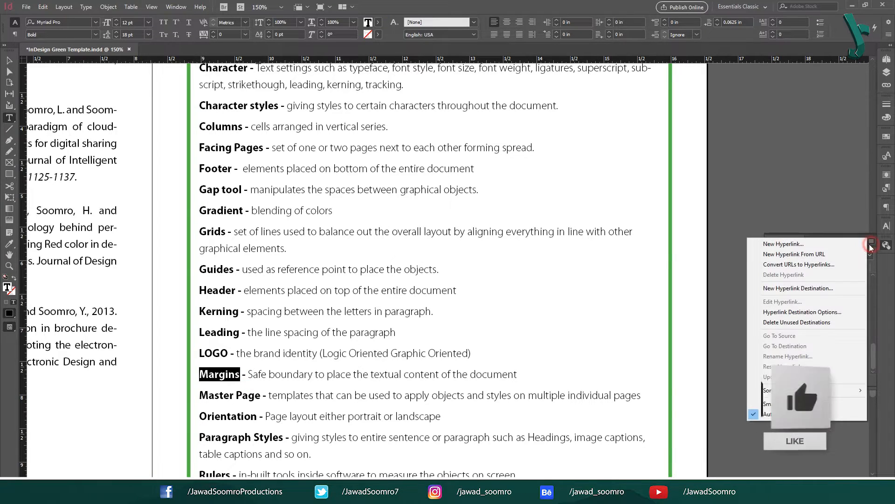
left_click(787, 288)
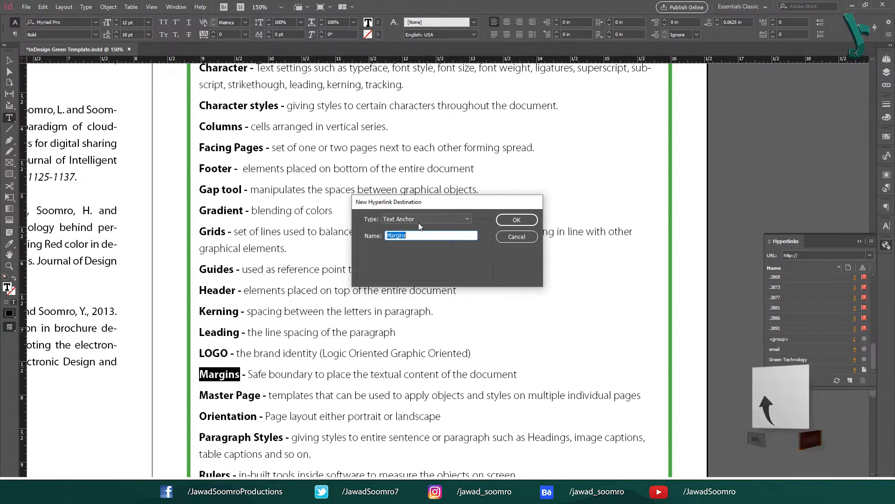
left_click(517, 219)
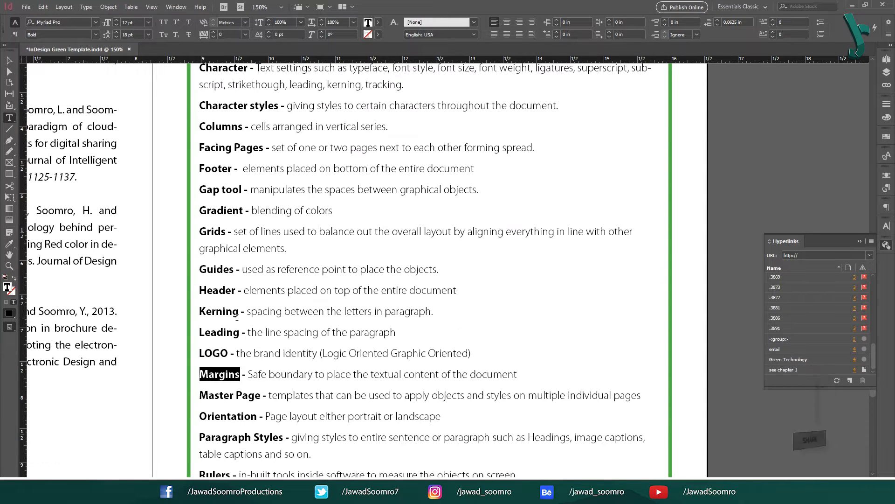
left_click_drag(239, 311, 200, 311)
left_click(871, 241)
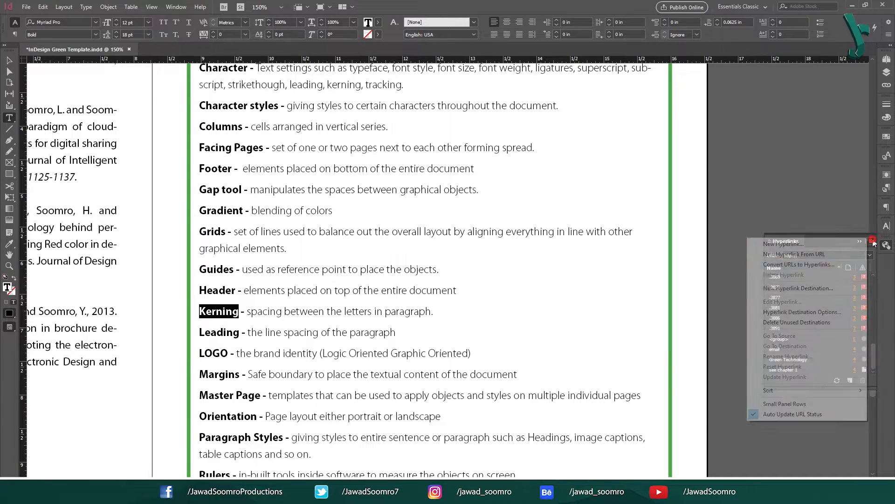
left_click(787, 288)
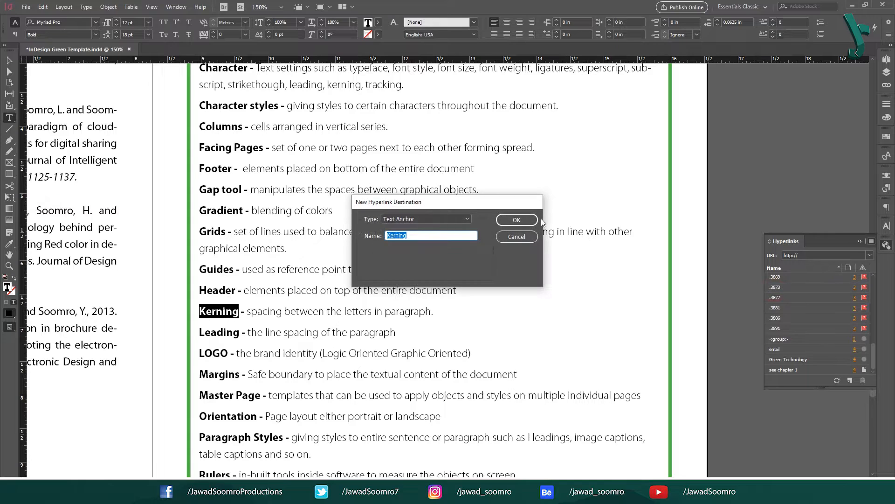
left_click(518, 219)
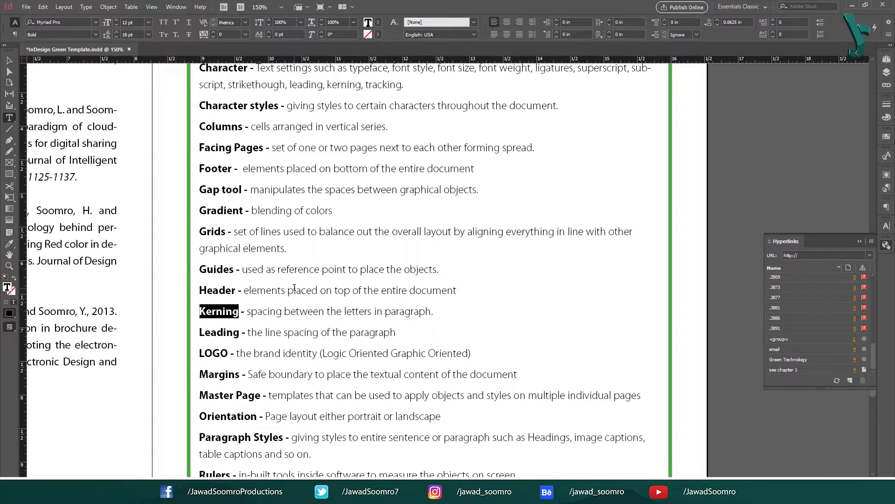
left_click_drag(243, 188, 200, 189)
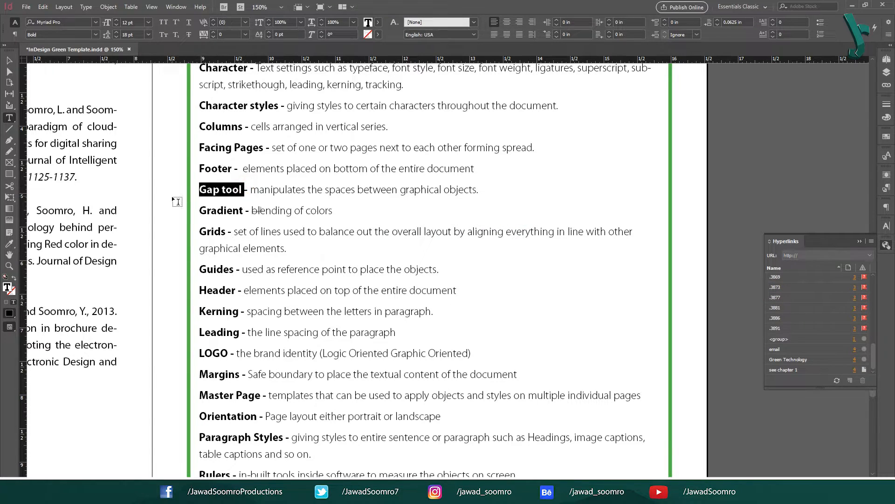
left_click(870, 241)
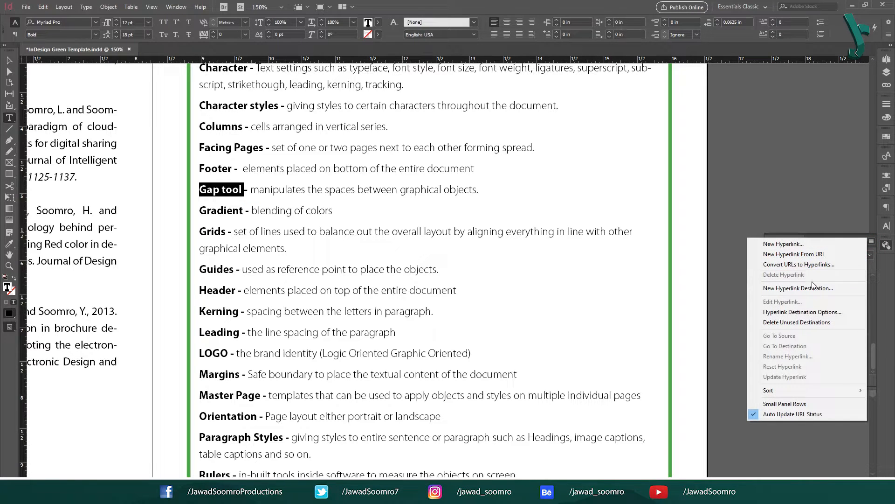
left_click(810, 288)
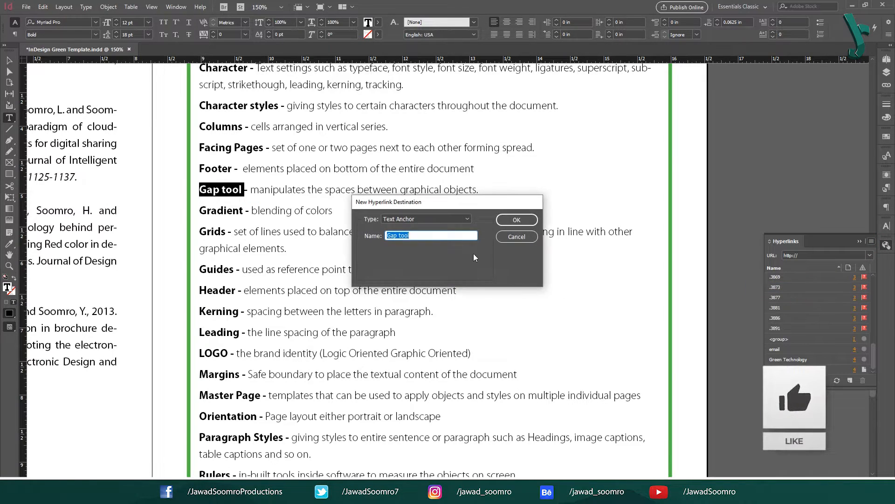
left_click(517, 220)
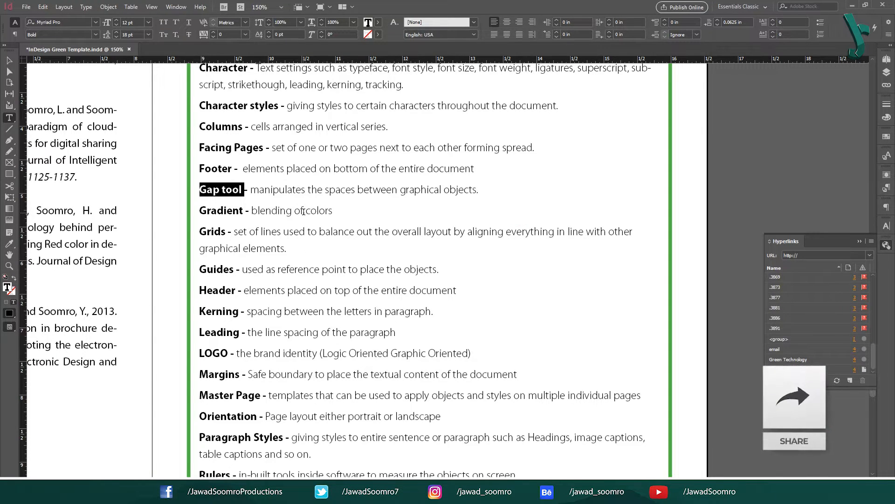
scroll(321, 213, "up", 10)
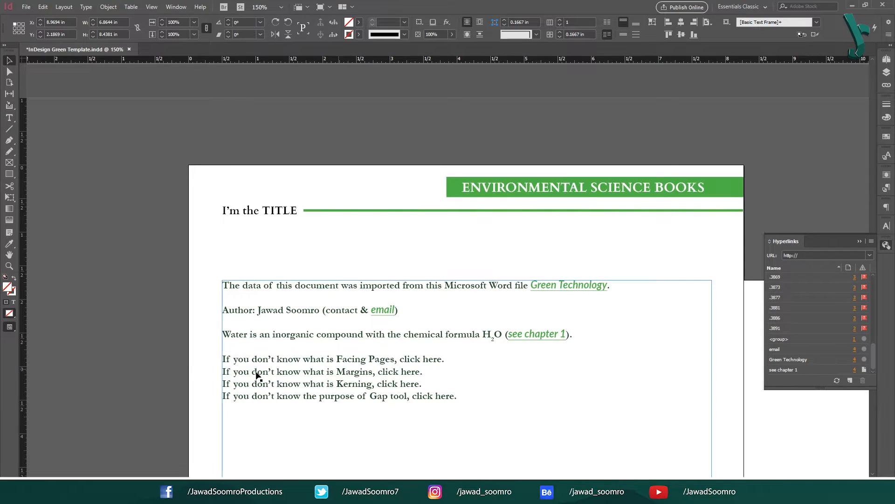
Step: Link 'click here' on the Facing Pages line to the Facing Pages text anchor
double_click(257, 376)
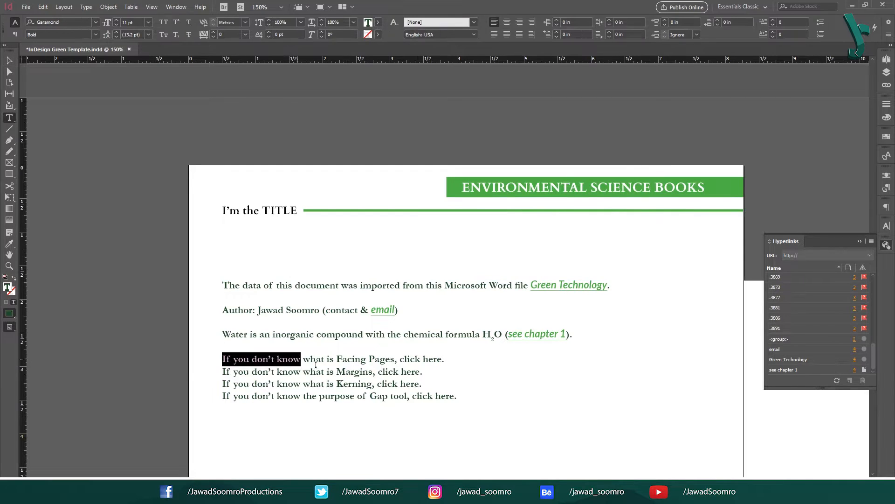
left_click_drag(337, 359, 396, 360)
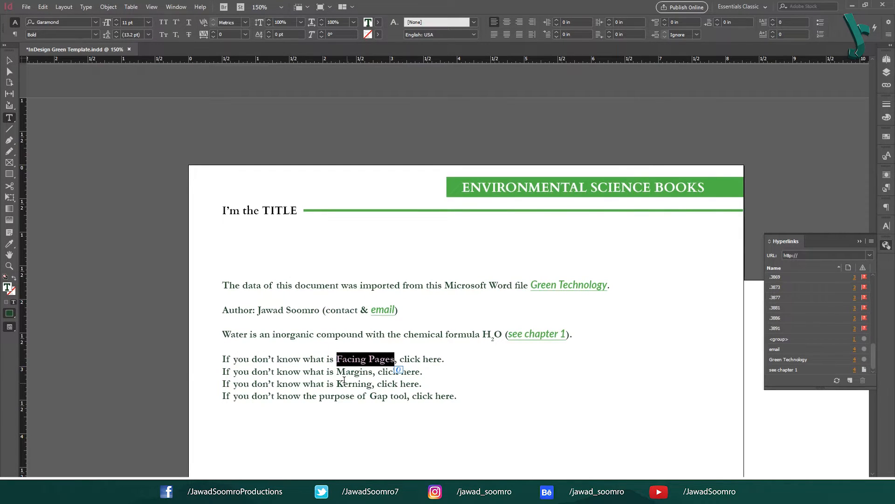
left_click_drag(336, 372, 417, 397)
left_click(415, 362)
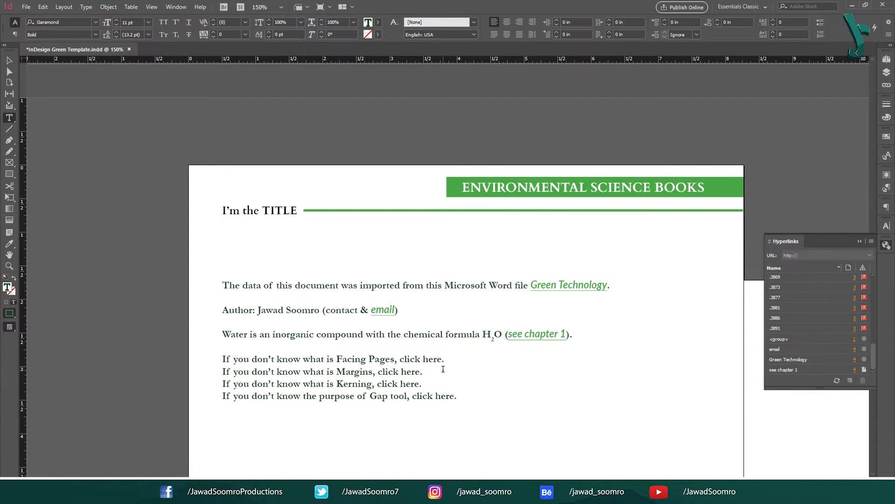
left_click_drag(405, 359, 458, 396)
left_click(398, 359)
left_click_drag(404, 360, 440, 362)
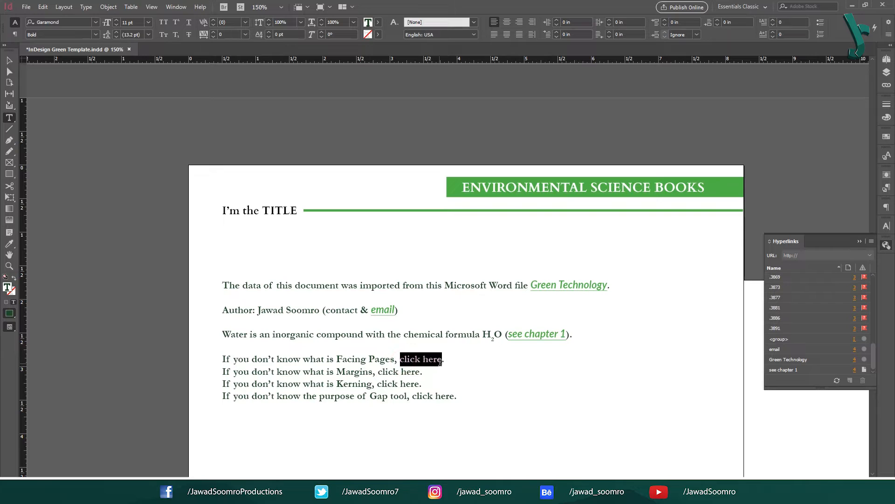
right_click(435, 360)
mouse_move(534, 304)
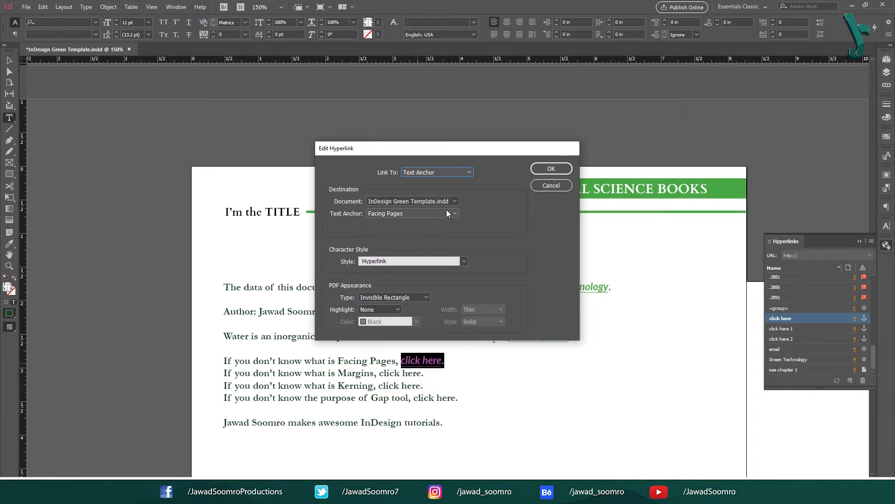
left_click(446, 213)
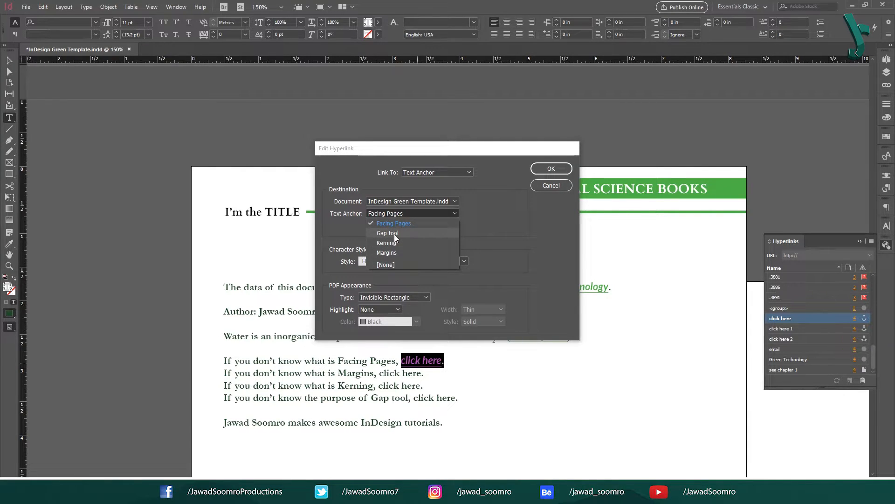
left_click(399, 223)
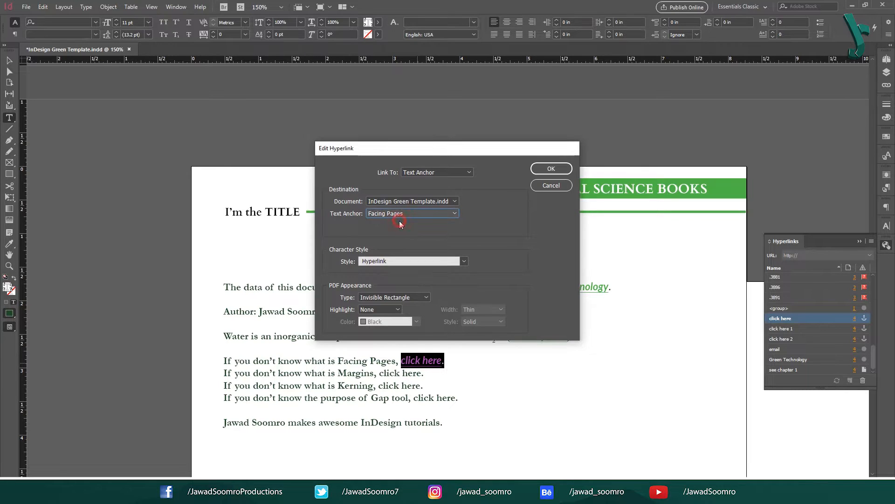
left_click(551, 168)
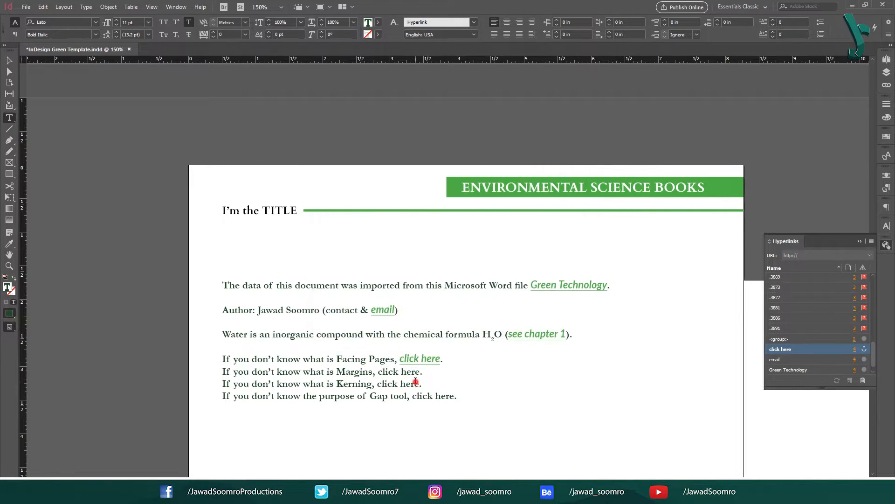
Step: Link 'click here' on the Margins line to the Margins text anchor
left_click_drag(393, 371, 420, 371)
right_click(419, 372)
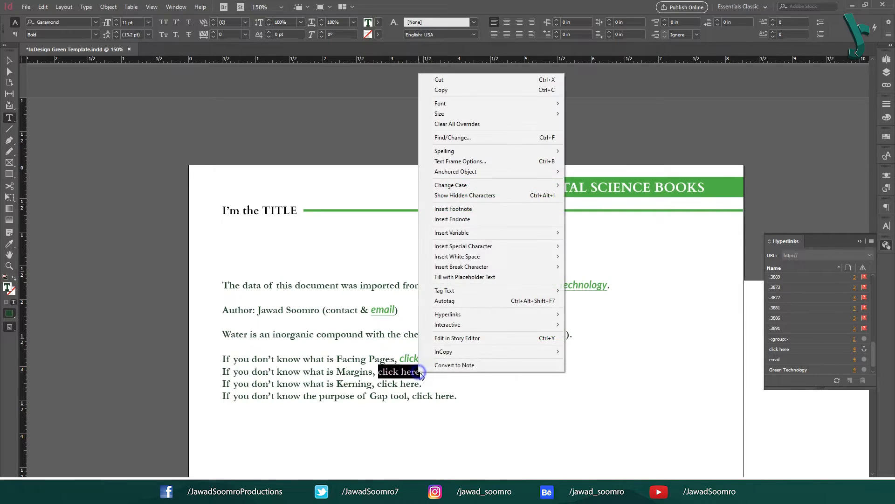
left_click(552, 314)
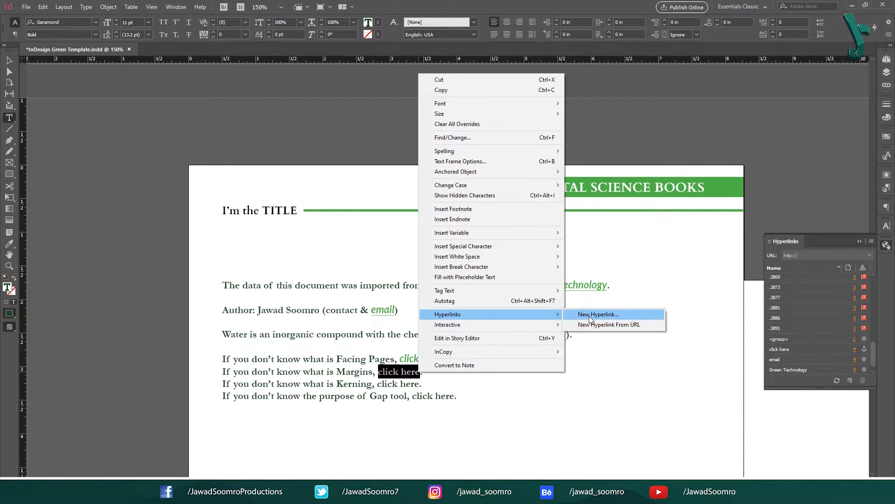
left_click(588, 315)
left_click(424, 213)
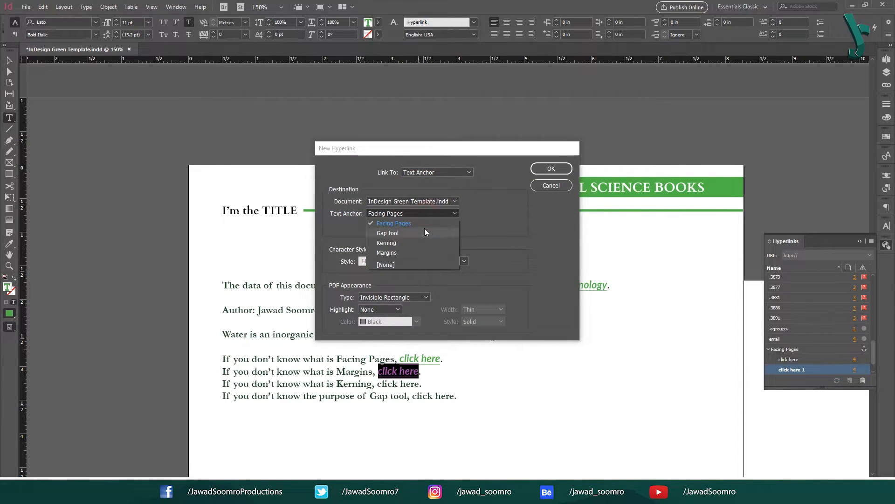
left_click(426, 253)
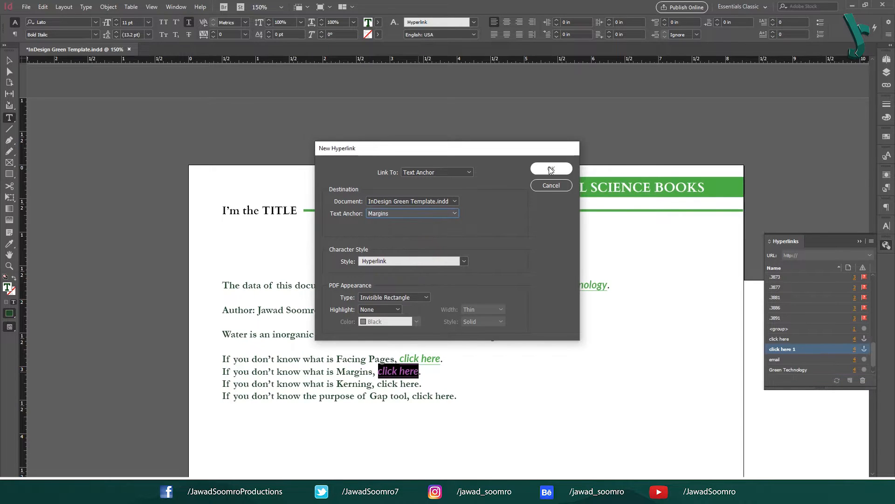
left_click(550, 169)
left_click(400, 395)
Step: Link 'click here' on the Kerning line to the Kerning text anchor
left_click_drag(378, 384, 418, 384)
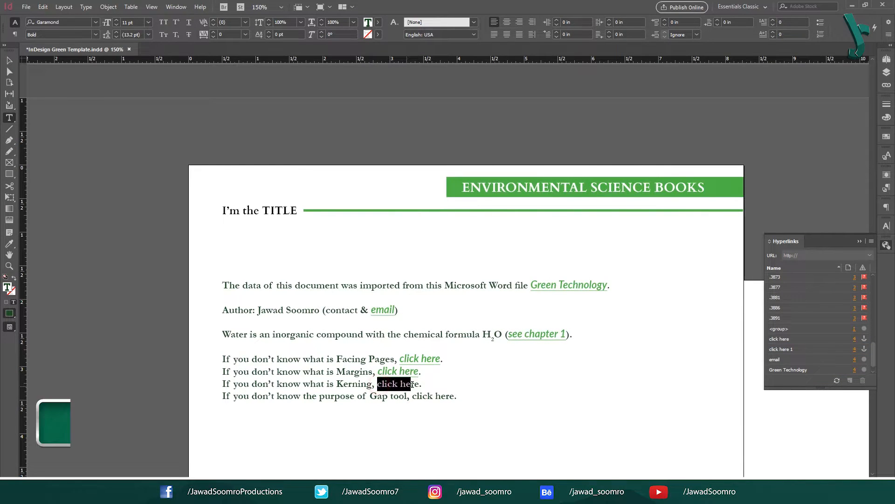
right_click(417, 384)
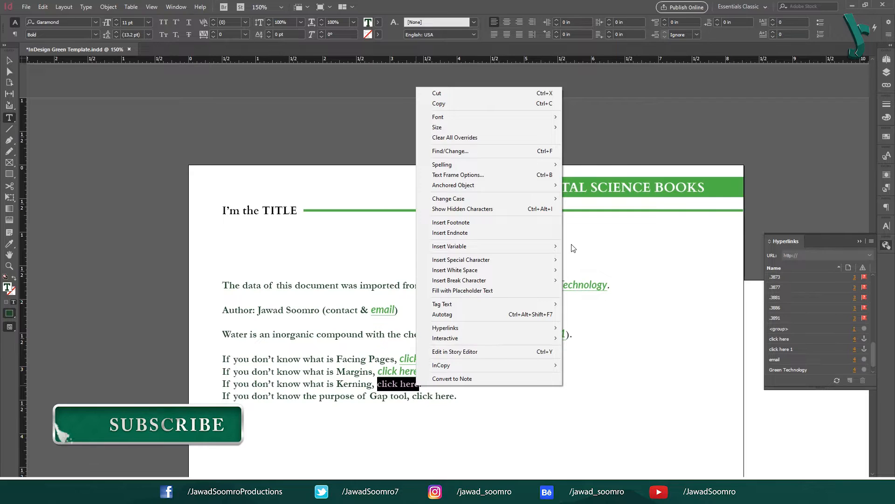
mouse_move(536, 328)
left_click(597, 328)
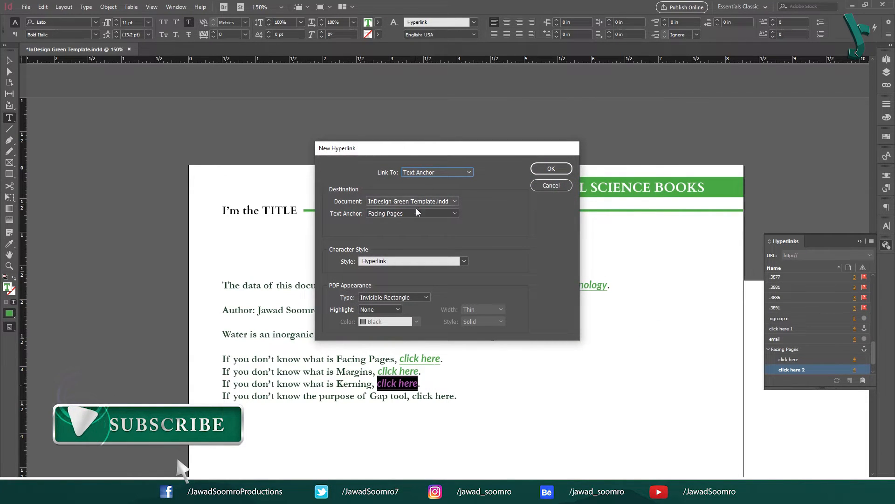
left_click(412, 213)
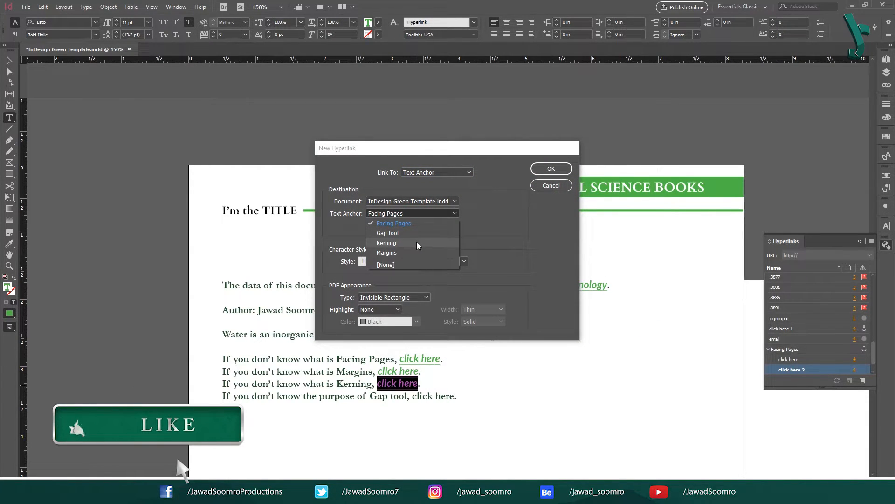
left_click(415, 243)
left_click(561, 168)
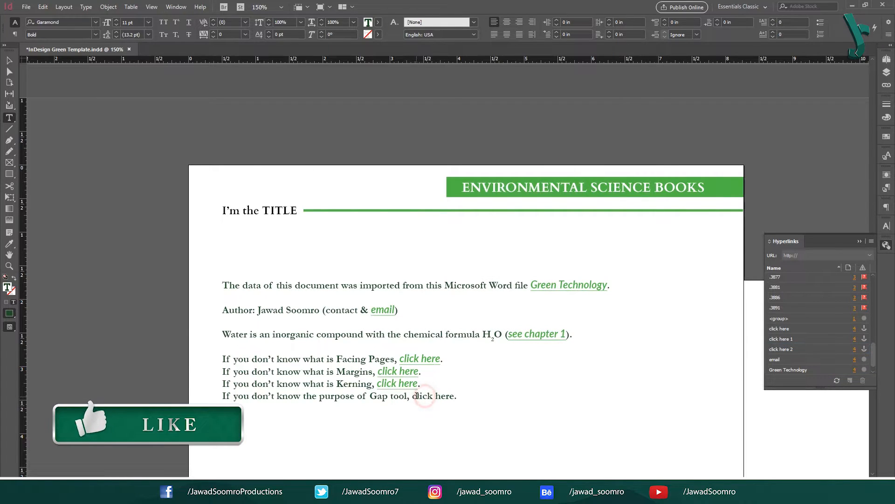
Step: Link 'click here' on the Gap tool line to the Gap tool text anchor
left_click_drag(413, 395, 453, 395)
right_click(454, 395)
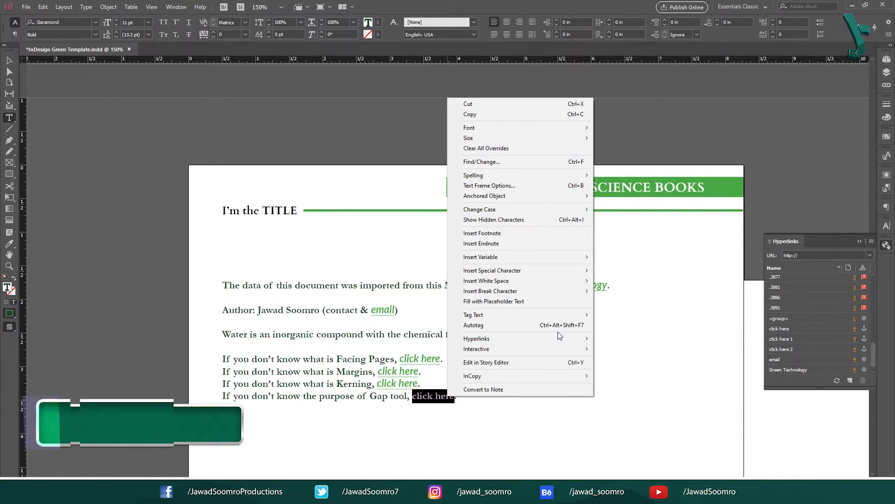
mouse_move(564, 336)
left_click(630, 338)
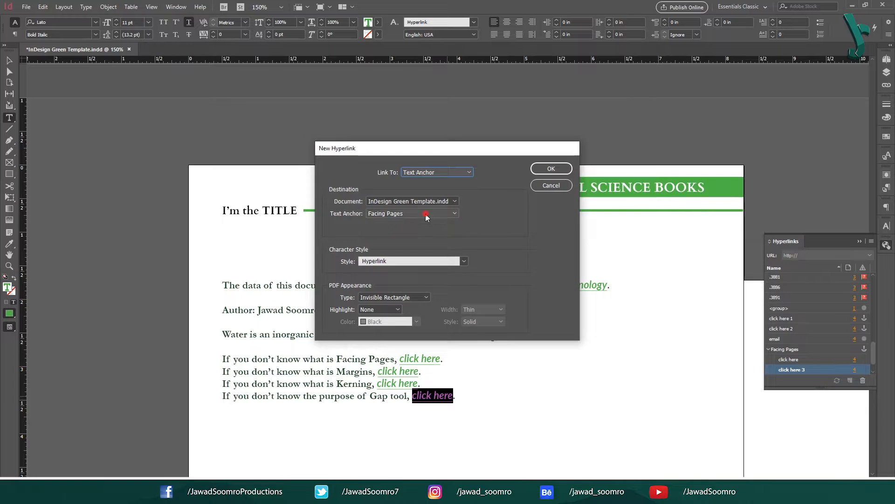
left_click(425, 214)
left_click(414, 233)
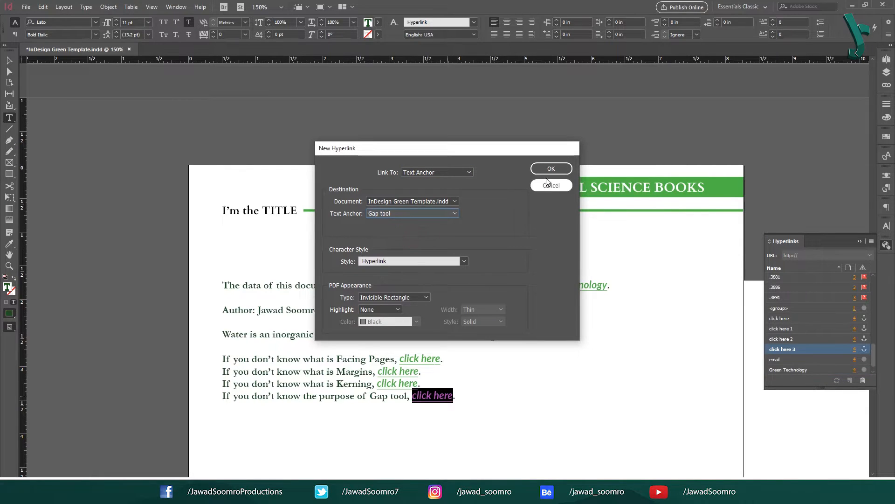
key("Return")
left_click(441, 367)
Step: Save the document and test the Facing Pages link with Go To Destination
key("ctrl+s")
right_click(423, 359)
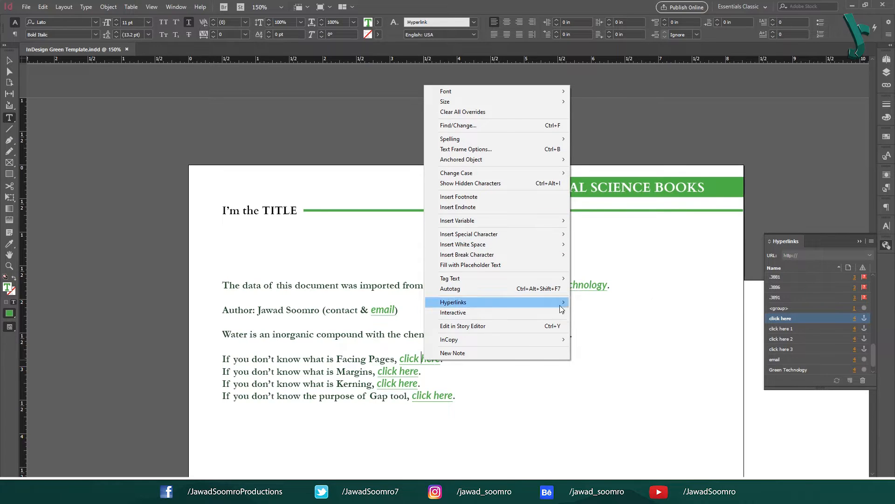
mouse_move(561, 304)
left_click(600, 312)
Step: Test the Margins link with Go To Destination
scroll(345, 254, "up", 10)
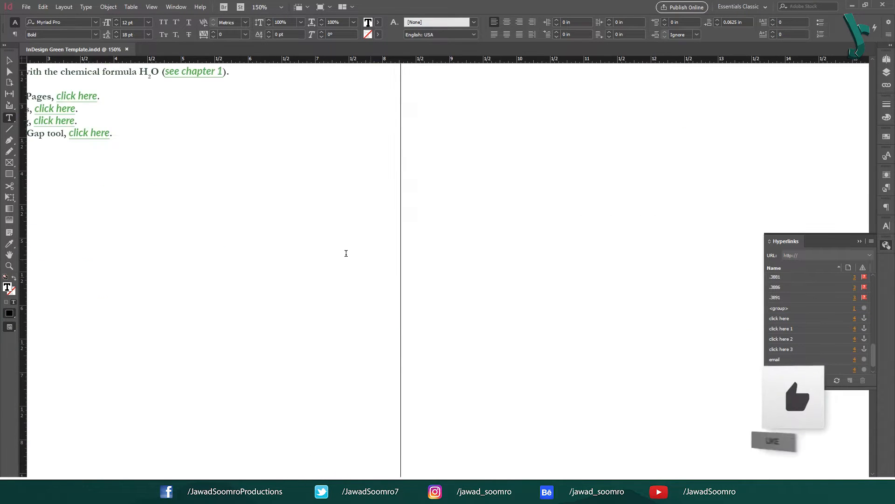
left_click(10, 60)
left_click_drag(200, 273, 479, 254)
double_click(348, 257)
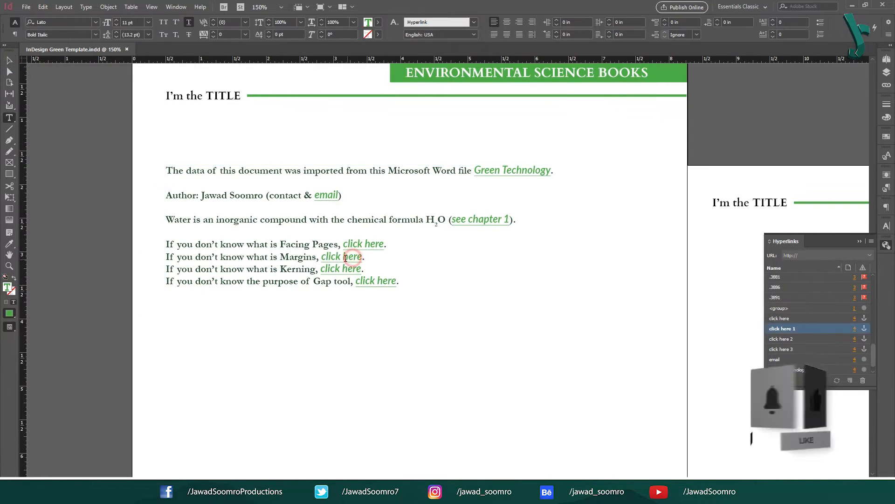
right_click(329, 256)
left_click(466, 428)
left_click(529, 437)
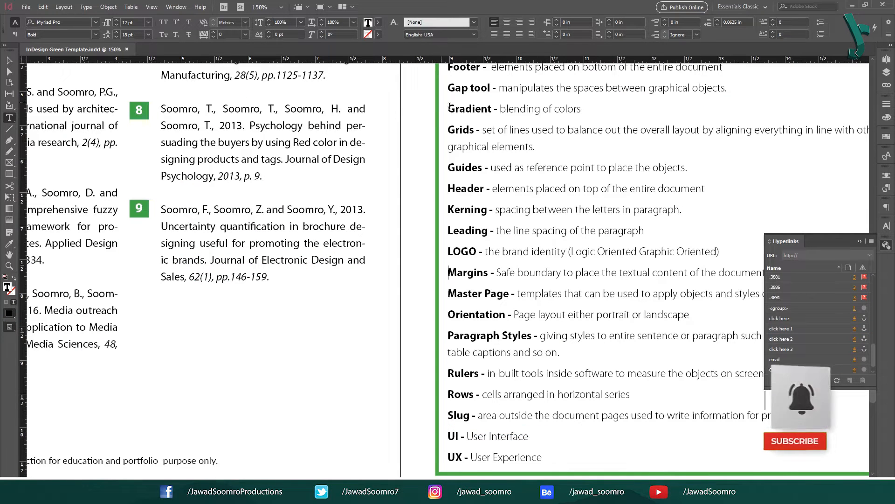
Step: Return to the click-here lines and test the Kerning link with Go To Destination
scroll(431, 251, "up", 15)
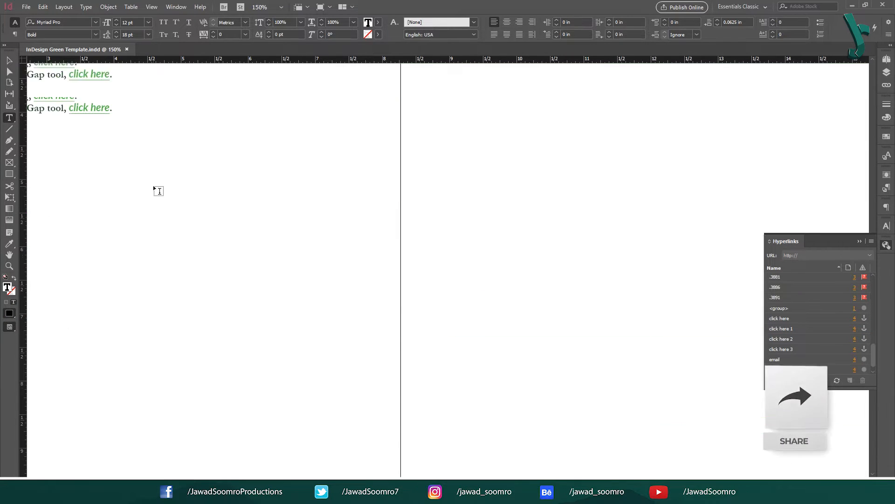
key("Escape")
left_click_drag(152, 186, 432, 193)
double_click(329, 270)
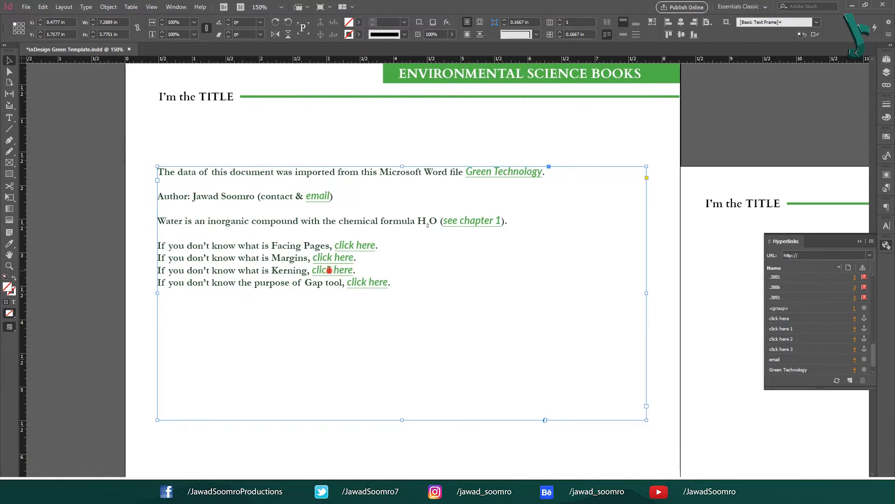
right_click(334, 271)
mouse_move(433, 217)
left_click(516, 228)
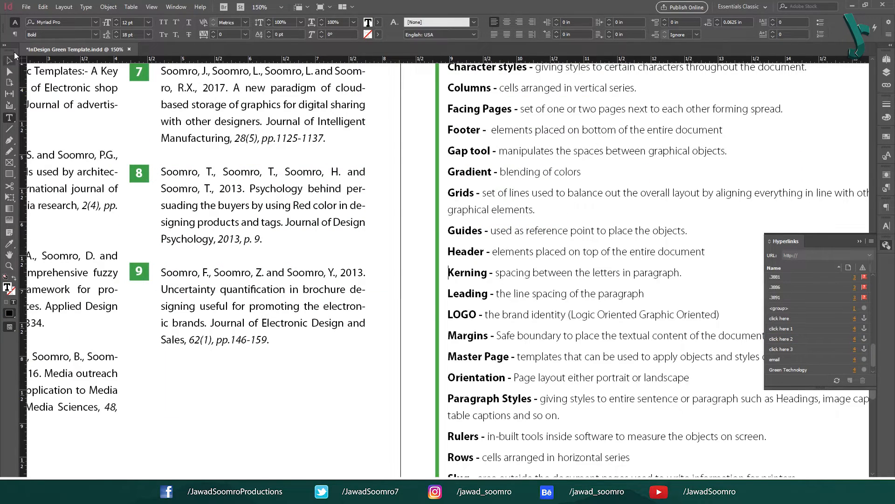
Step: Pan back to the links and test the Gap tool link with Go To Destination
left_click(9, 60)
left_click_drag(241, 156, 366, 438)
left_click_drag(216, 240, 345, 438)
left_click_drag(359, 148, 334, 438)
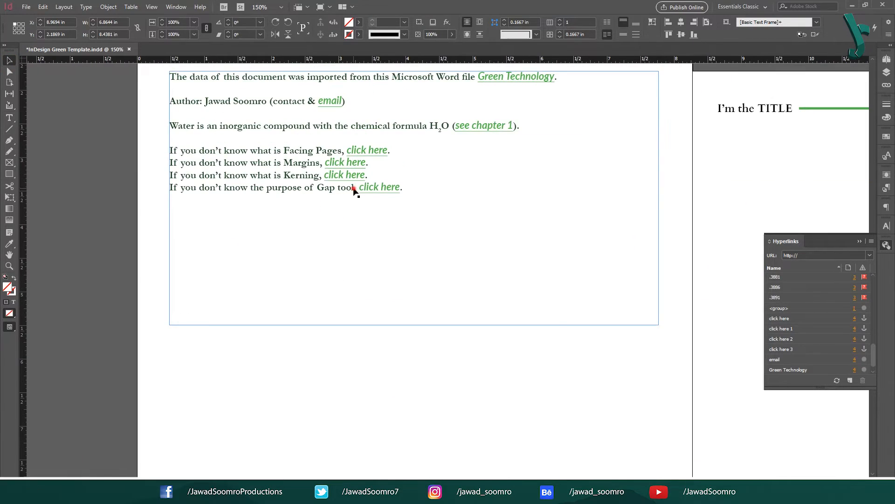
double_click(354, 189)
left_click_drag(317, 188, 358, 190)
right_click(381, 184)
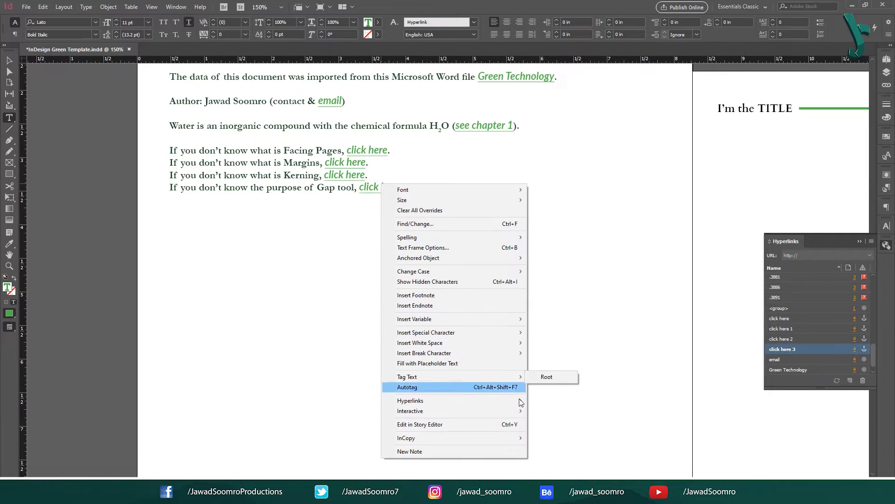
mouse_move(521, 400)
left_click(567, 410)
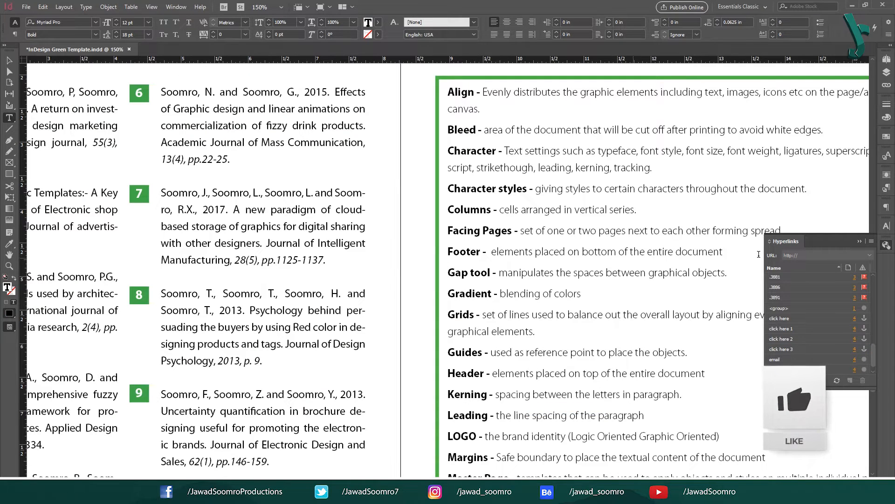
Step: Pan back to the links page and place the cursor at the end of its text frame
left_click(10, 62)
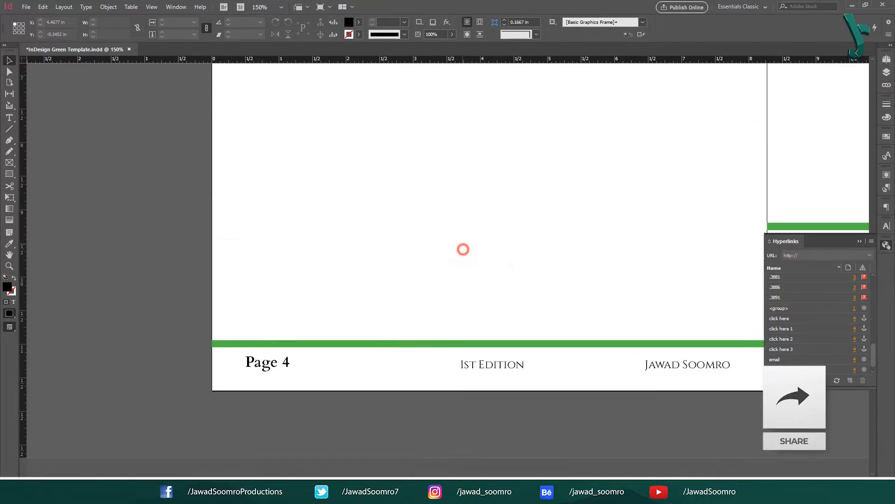
left_click_drag(463, 248, 384, 433)
left_click_drag(462, 232, 466, 458)
left_click(484, 323)
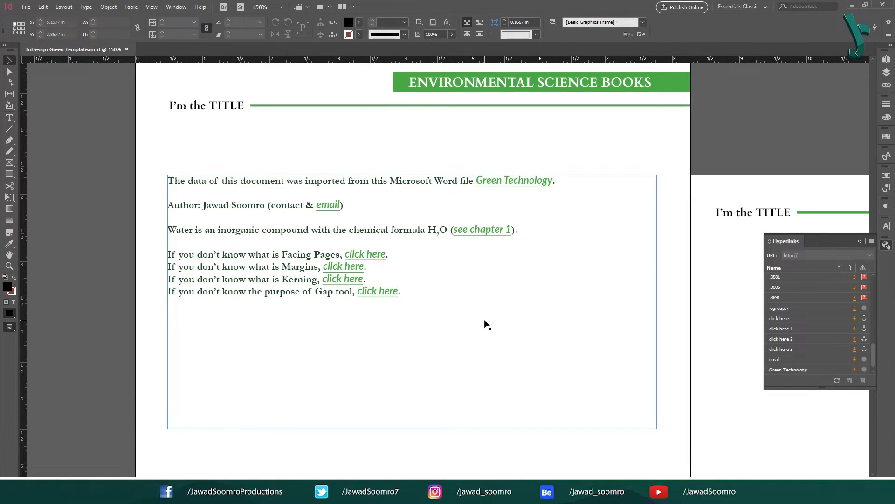
double_click(485, 322)
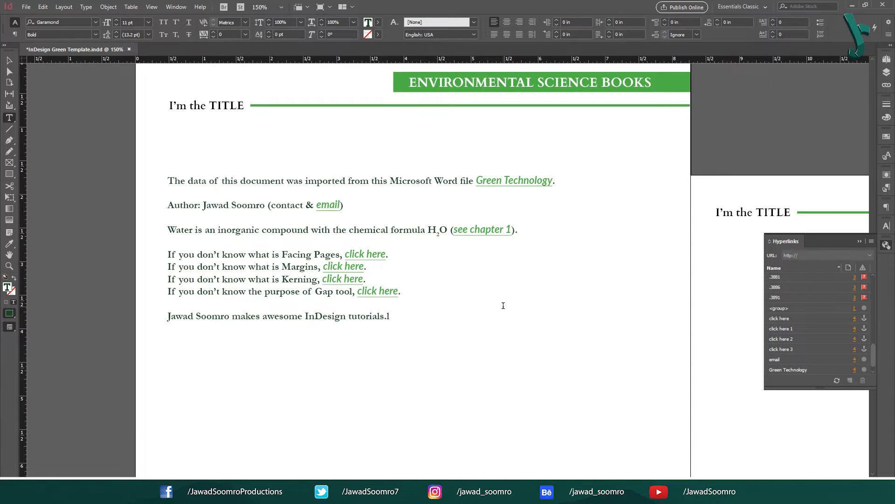
Step: Start a New Hyperlink on 'InDesign tutorials' with Link To: Shared Destination
left_click_drag(305, 316, 384, 317)
right_click(377, 316)
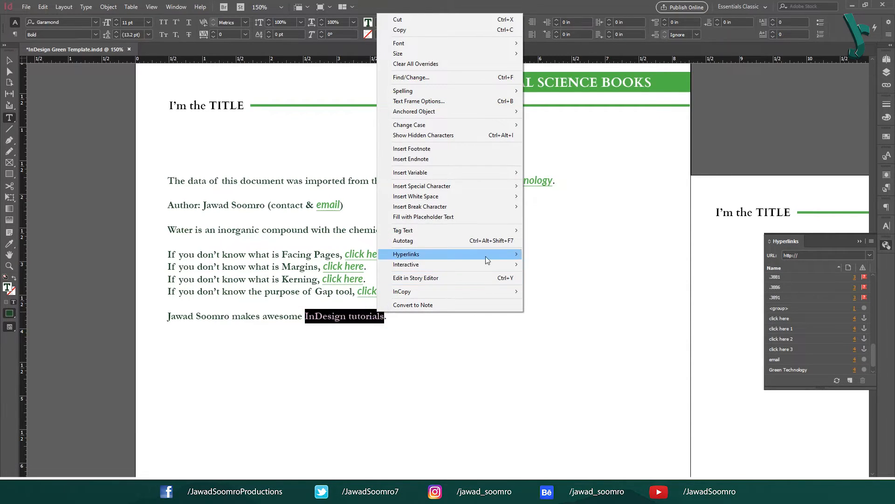
mouse_move(485, 256)
left_click(563, 256)
left_click(455, 176)
left_click(460, 228)
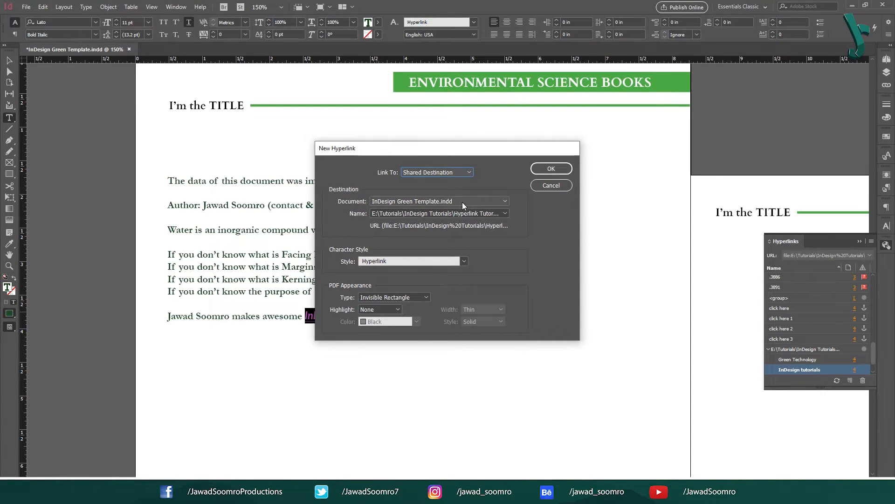
Step: Check the document and destination name lists, leaving them unchanged, and close the hyperlink dialog
left_click(461, 201)
left_click(461, 211)
left_click(464, 213)
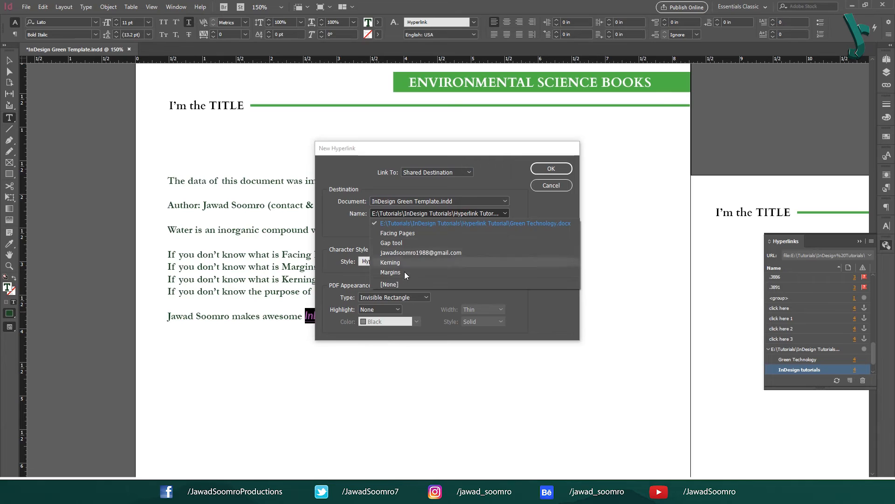
left_click(356, 227)
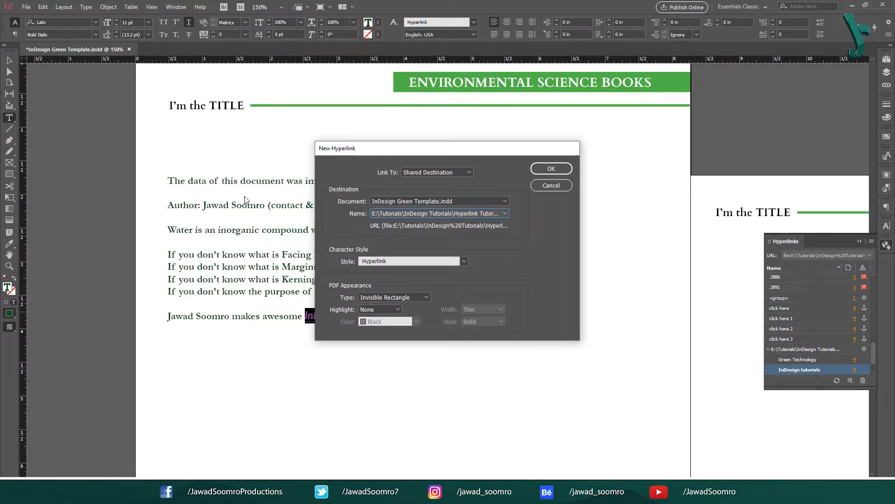
left_click(463, 204)
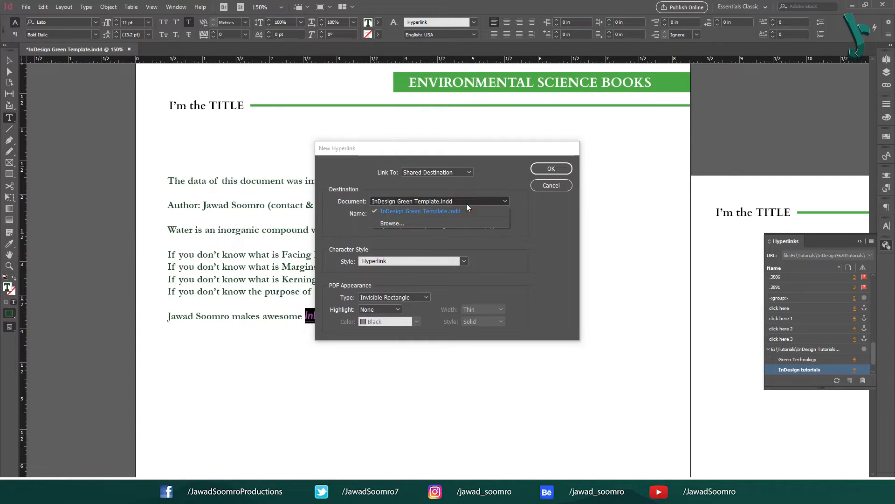
left_click(466, 211)
left_click(465, 213)
left_click(464, 215)
left_click(550, 185)
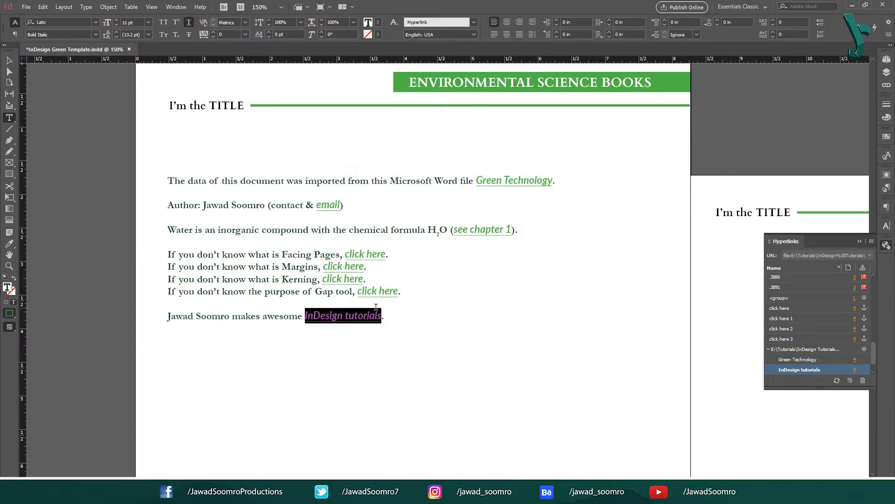
Step: Undo the trial hyperlink on 'InDesign tutorials' with Ctrl+Z
left_click(375, 315)
right_click(350, 312)
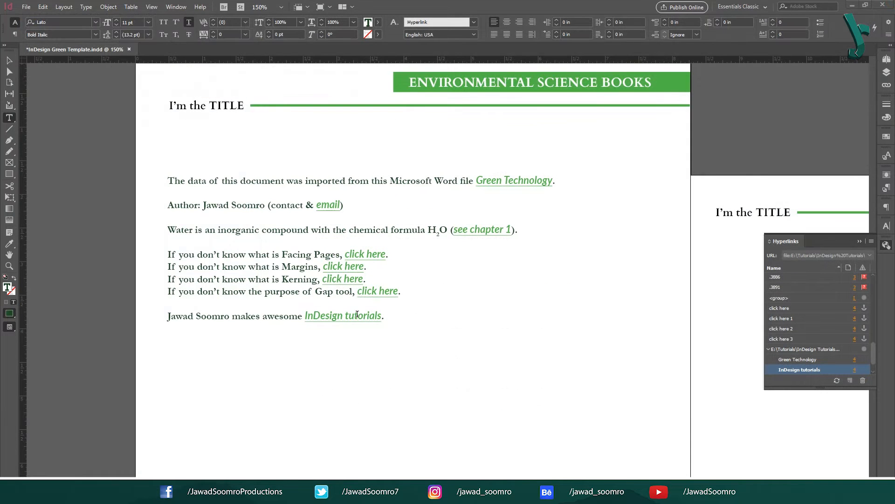
key("ctrl+z")
Step: Deselect the text and scroll back up through the document
left_click(398, 331)
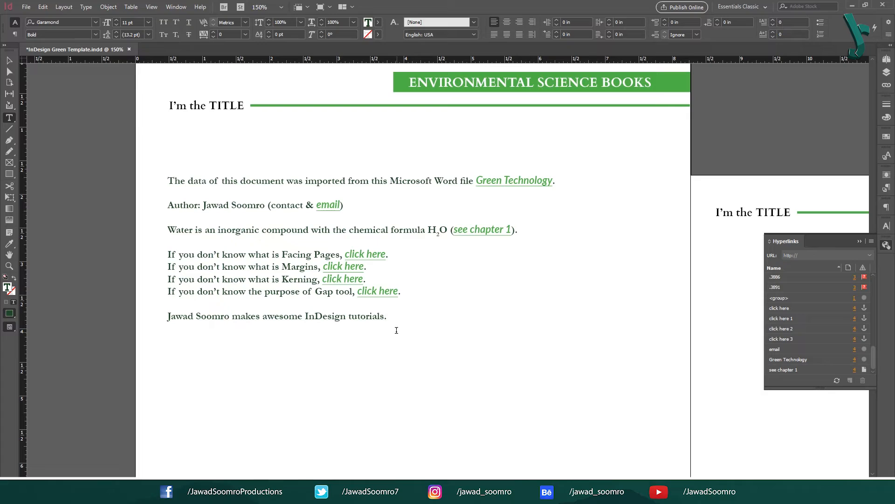
scroll(397, 330, "down", 4)
scroll(397, 327, "up", 4)
scroll(395, 318, "down", 15)
scroll(396, 317, "up", 4)
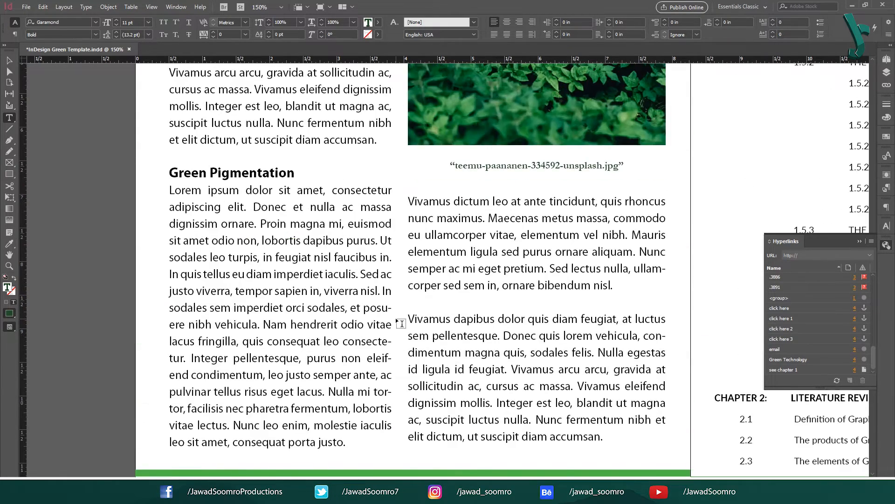
scroll(401, 322, "up", 10)
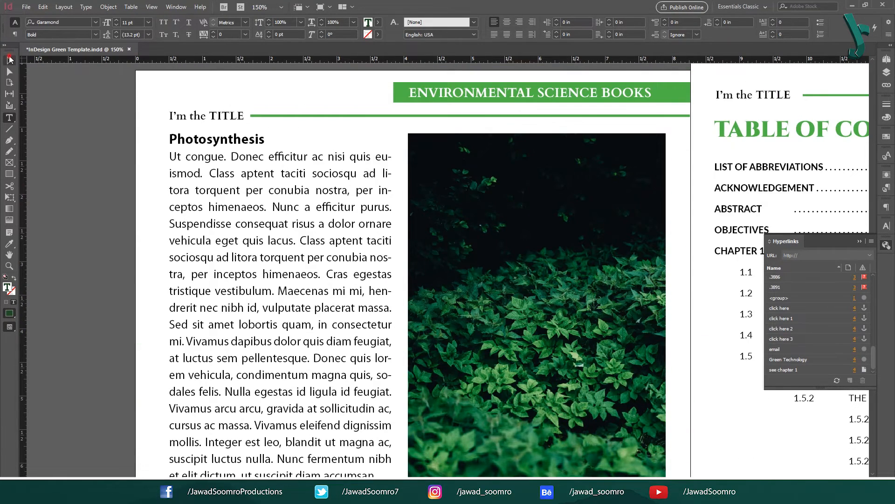
Step: With the Selection tool, pan to bring page 1's plant photographs into view
left_click(9, 60)
left_click_drag(427, 70, 358, 132)
left_click_drag(662, 116, 511, 300)
left_click_drag(644, 139, 499, 302)
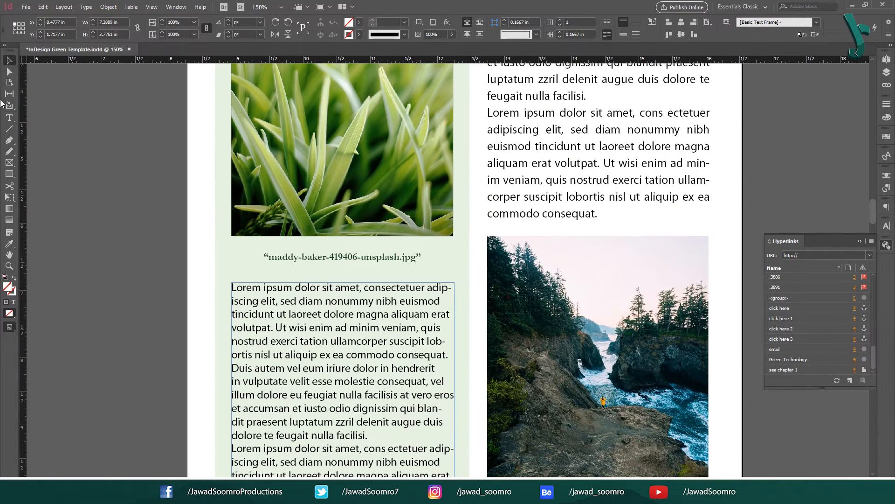